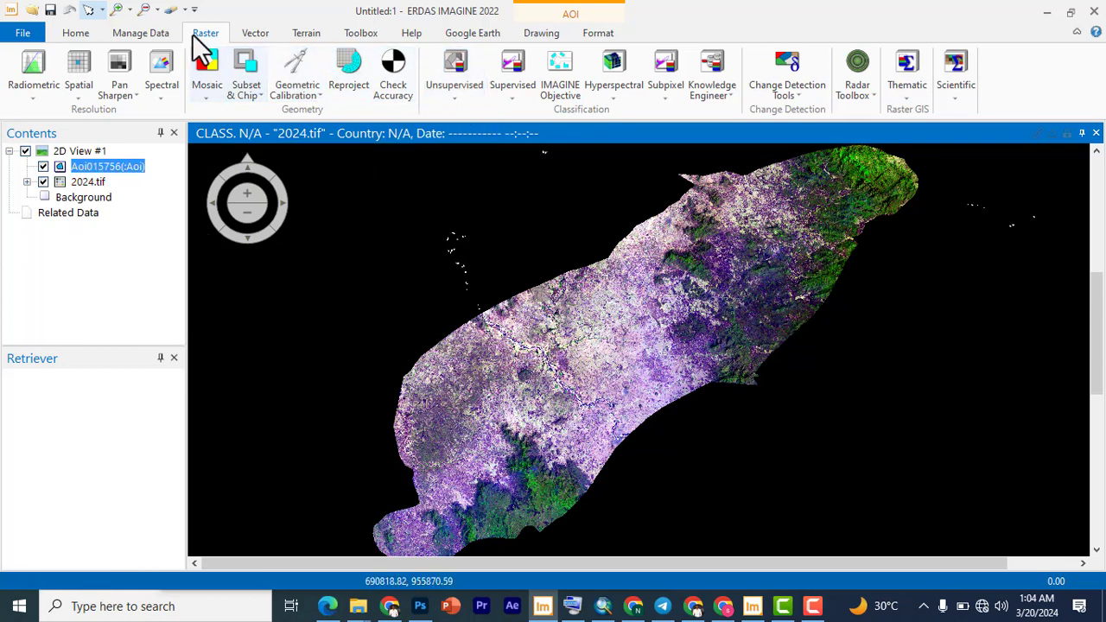
Step: Launch the Indices tool on 2024.tif and set the sensor to Landsat 8 MS
left_click(456, 92)
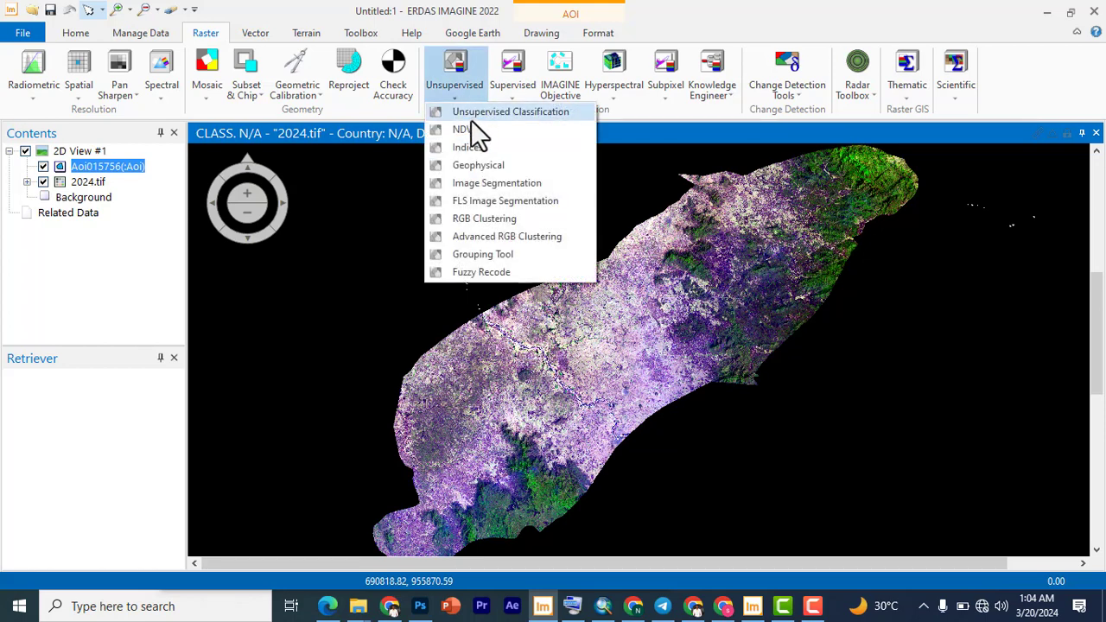
left_click(470, 129)
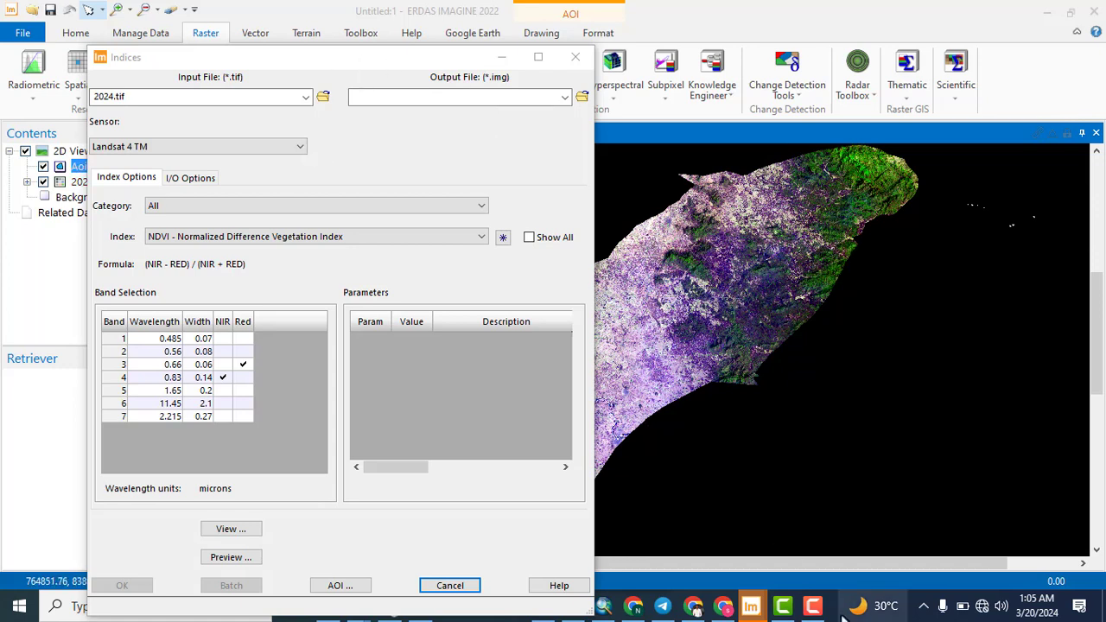
left_click(301, 149)
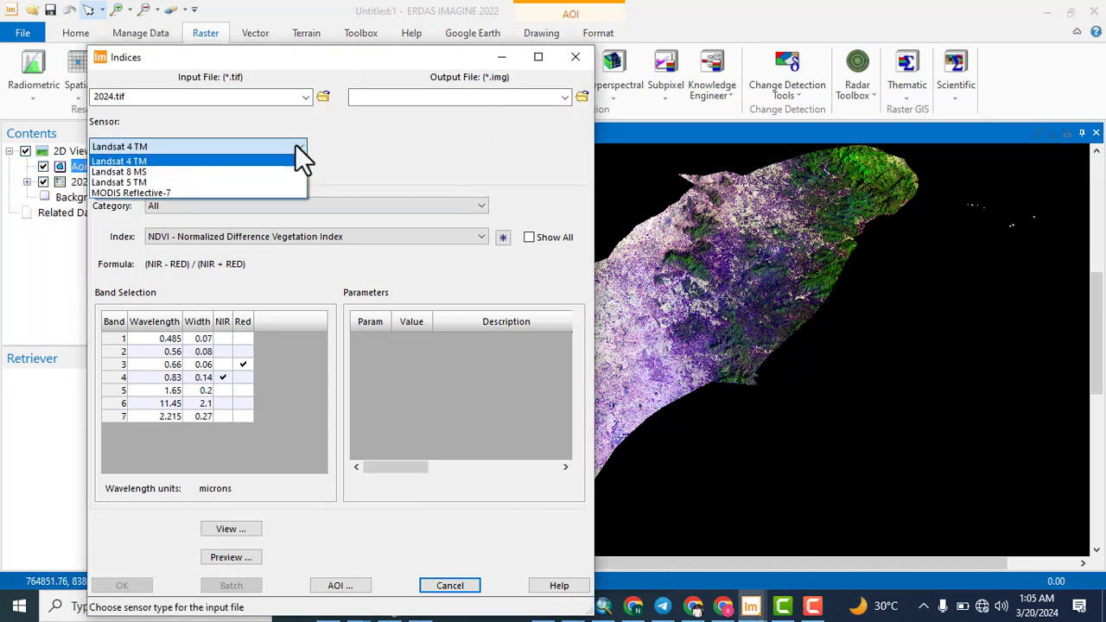
left_click(142, 172)
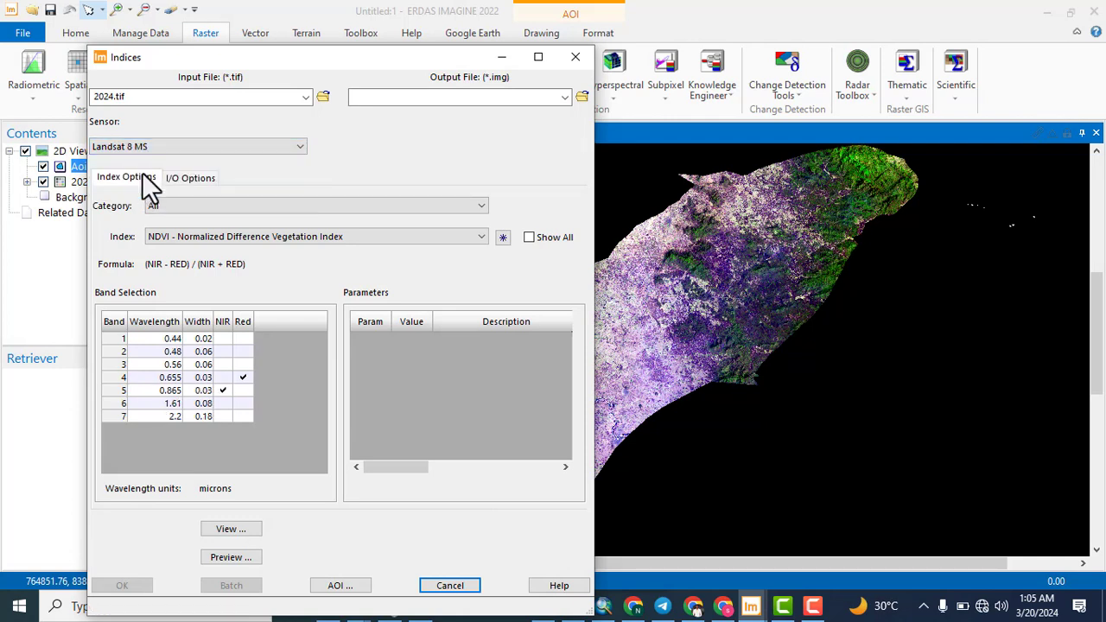
Step: Set the index output file to ndbi.img in the wrk\yusuf folder
left_click(582, 97)
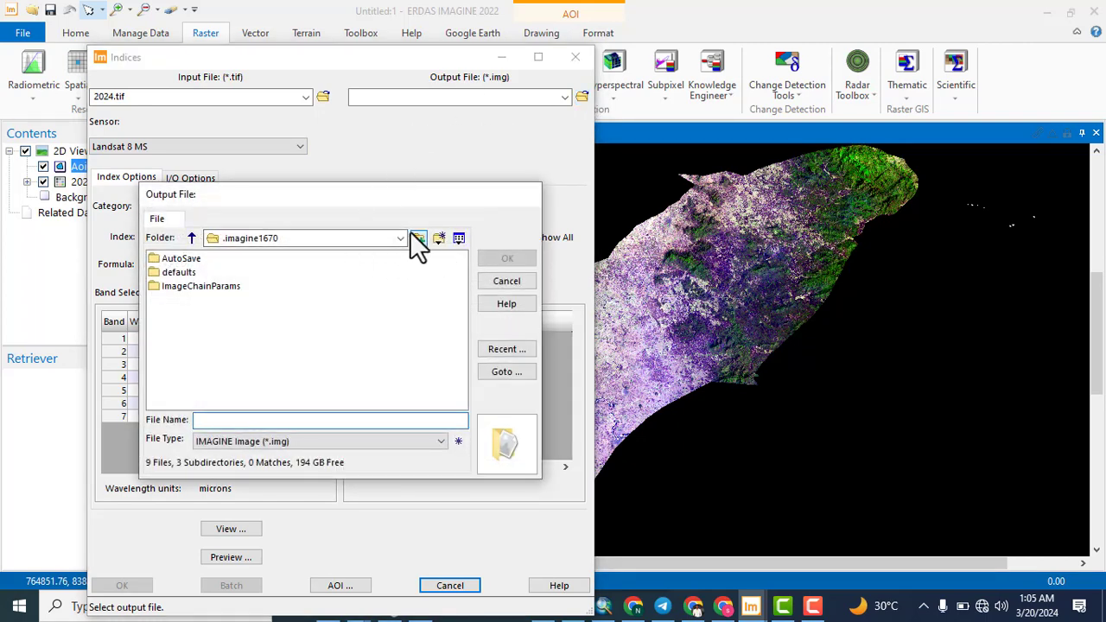
left_click(192, 238)
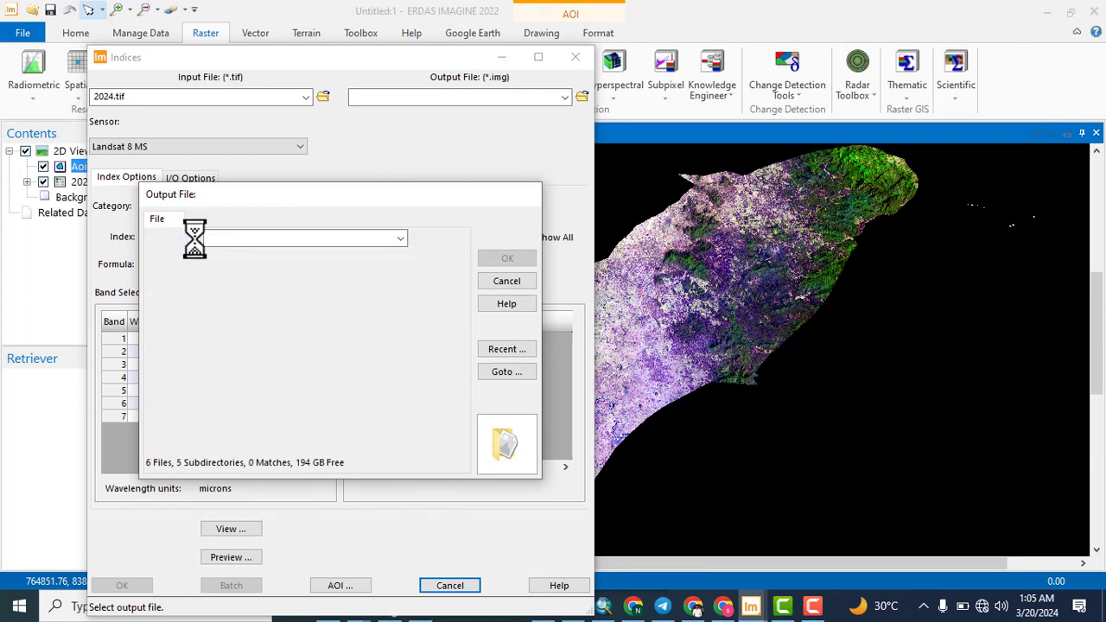
double_click(315, 337)
double_click(326, 283)
left_click(241, 421)
type("ndbi")
left_click(491, 260)
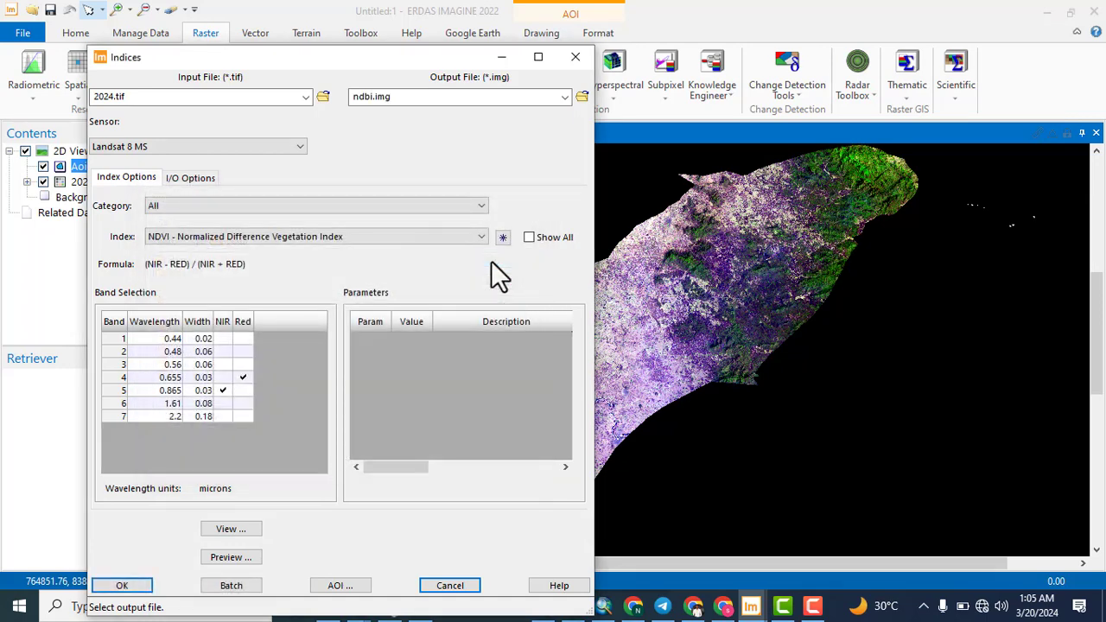
Step: Choose the NDBI index, mapping band 6 to R1650 and band 5 to R830
left_click(249, 242)
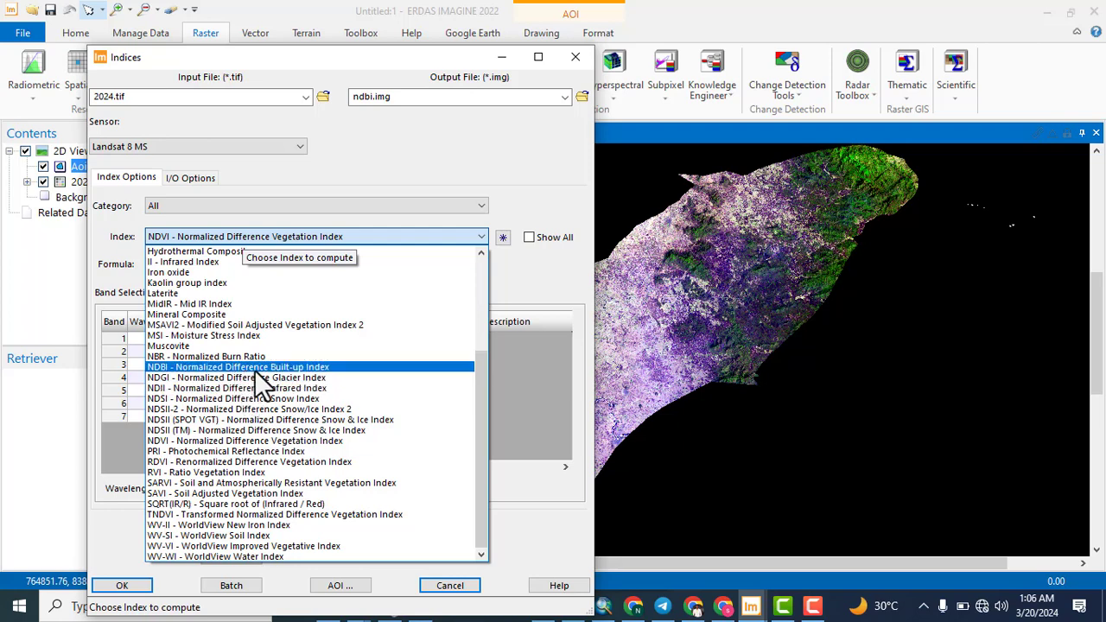
left_click(254, 368)
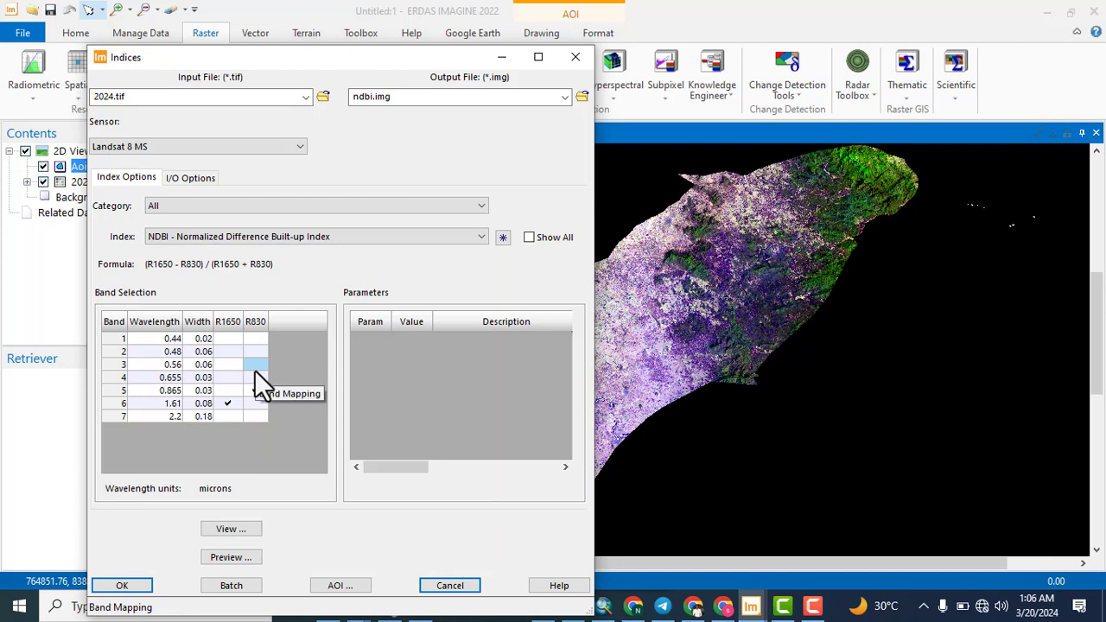
left_click(255, 389)
left_click(218, 378)
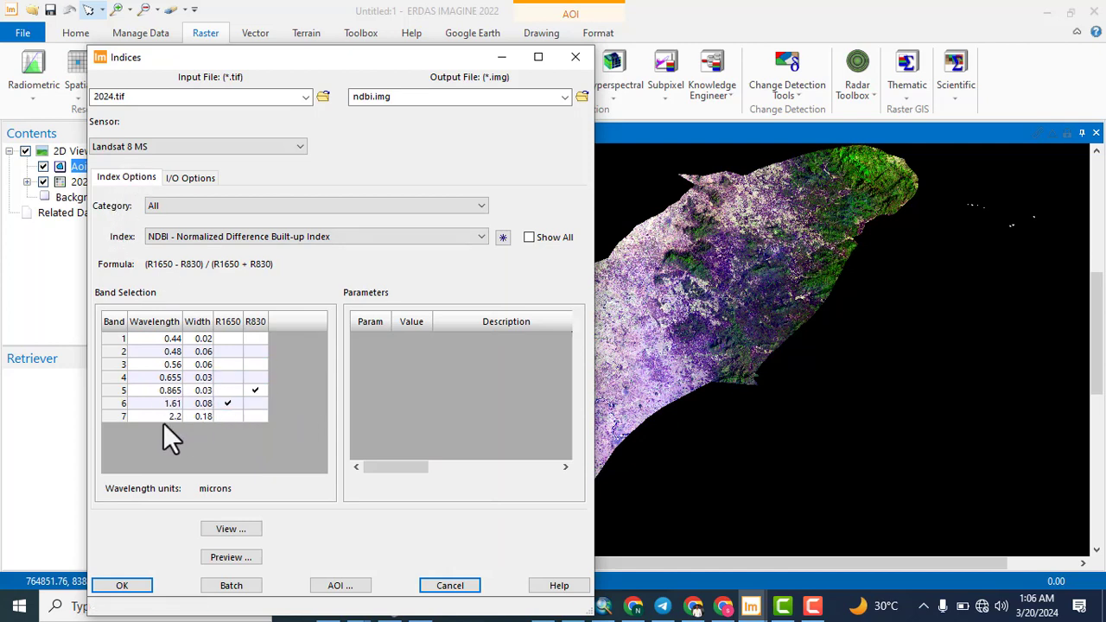
left_click(225, 380)
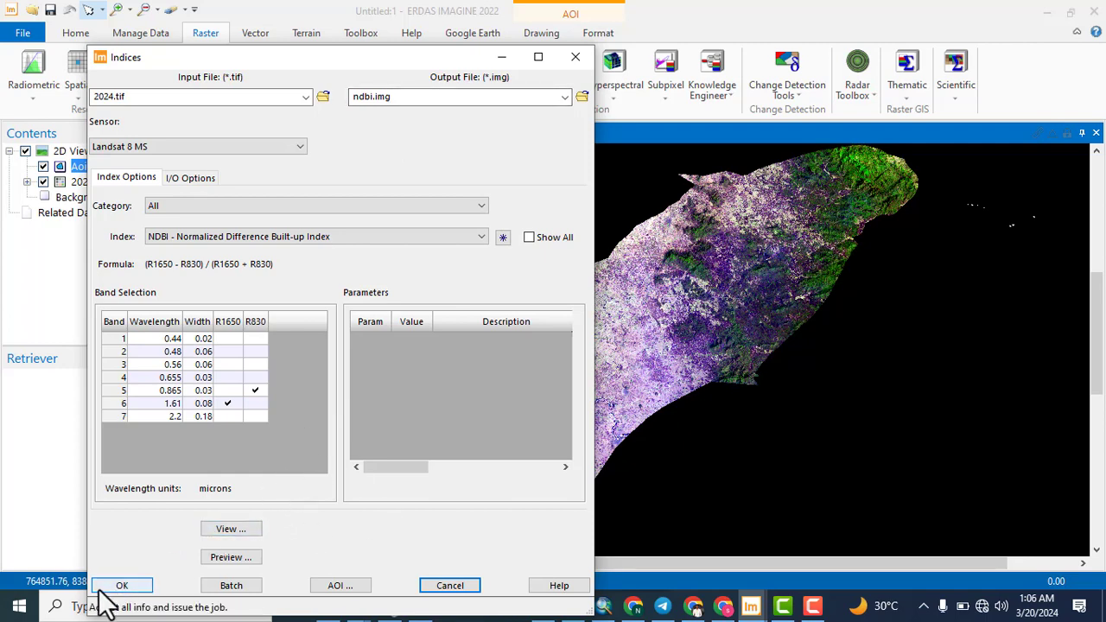
Step: Run the NDBI job, then dismiss the finished job and close the Process List
left_click(122, 585)
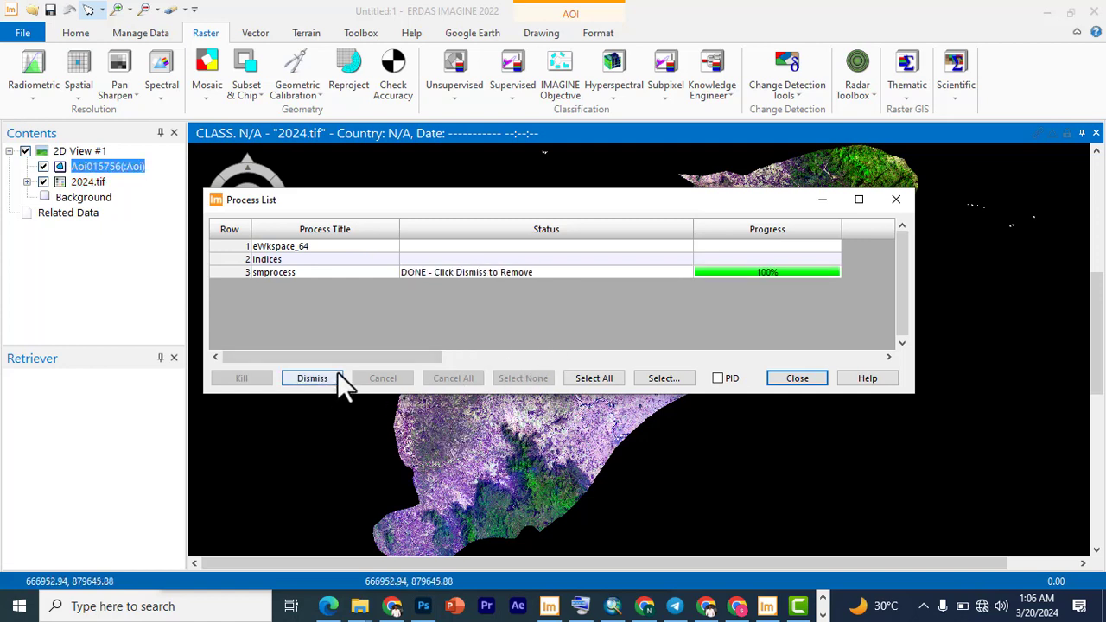
left_click(313, 382)
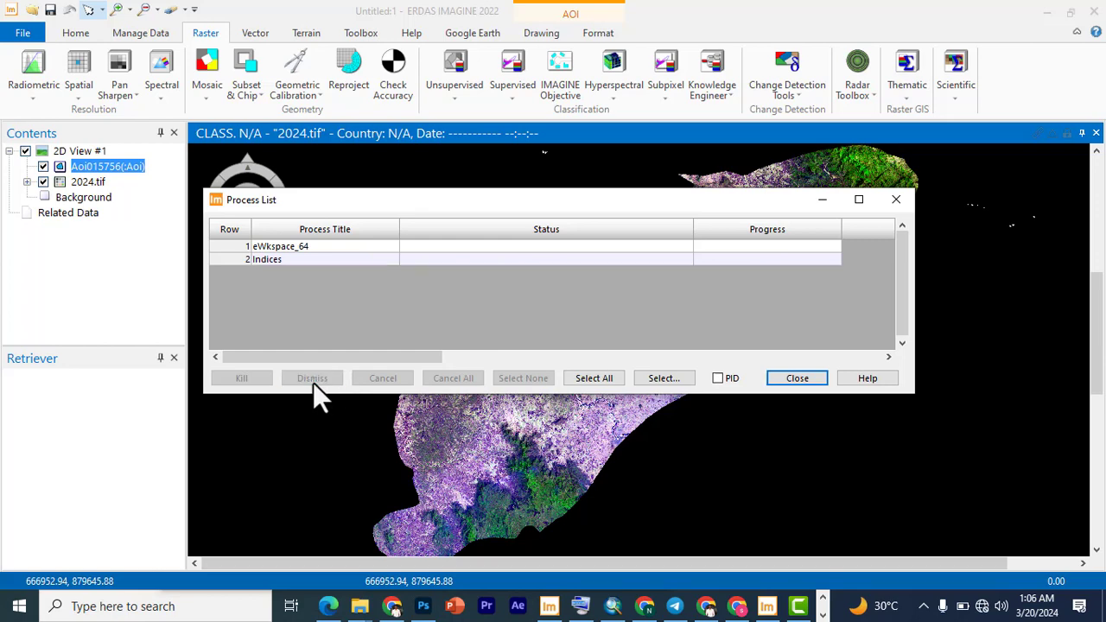
left_click(787, 378)
left_click(144, 179)
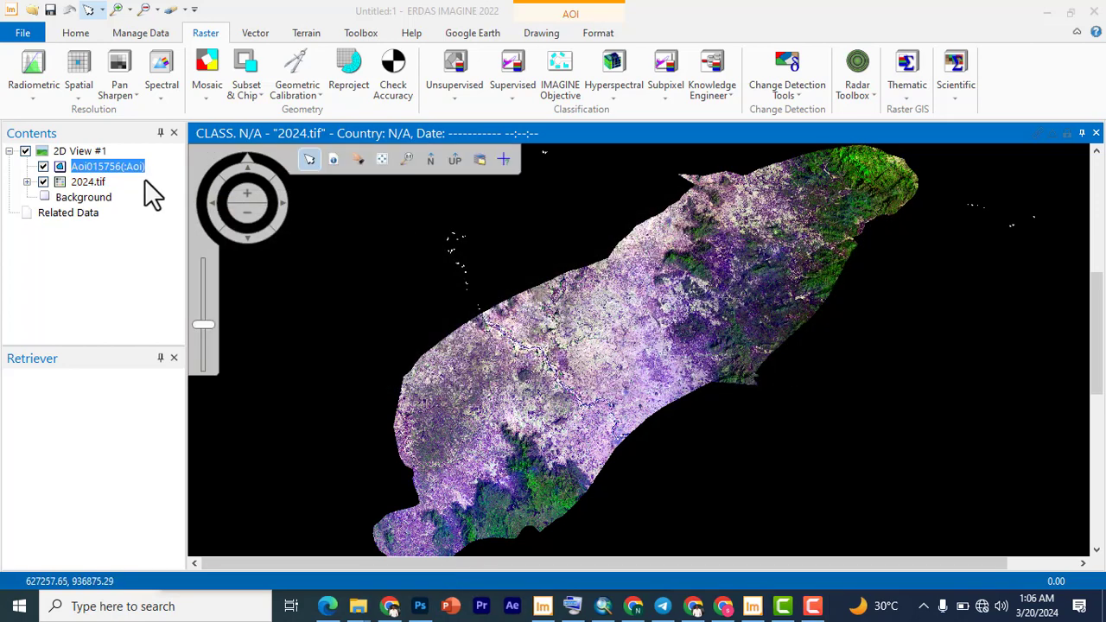
Step: Open ndbi.img from the recent files list into the 2D view
left_click(23, 35)
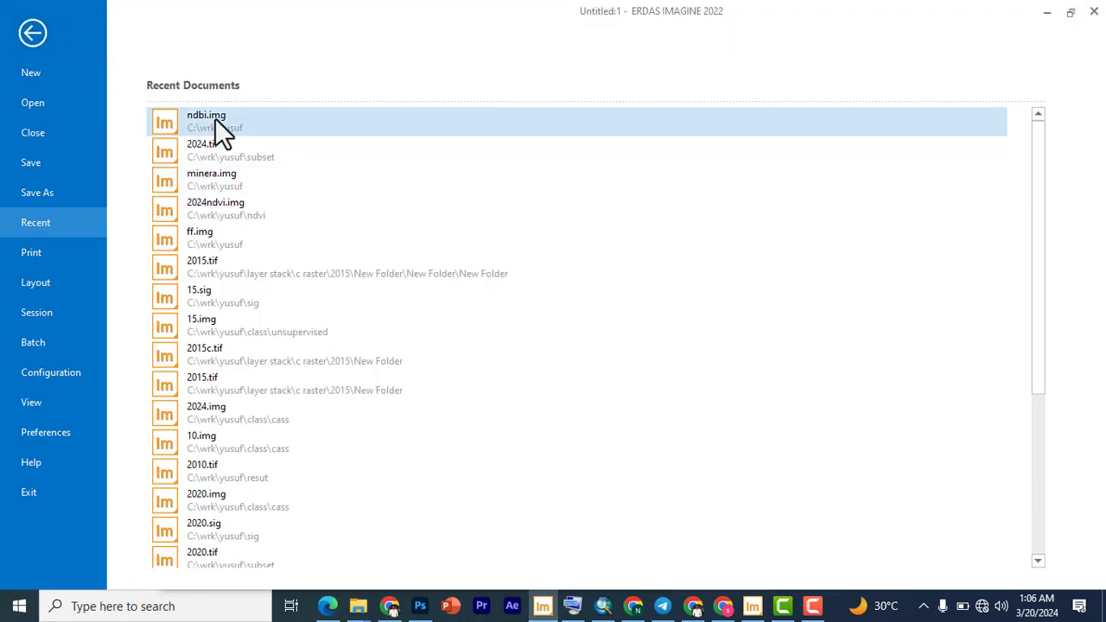
left_click(215, 117)
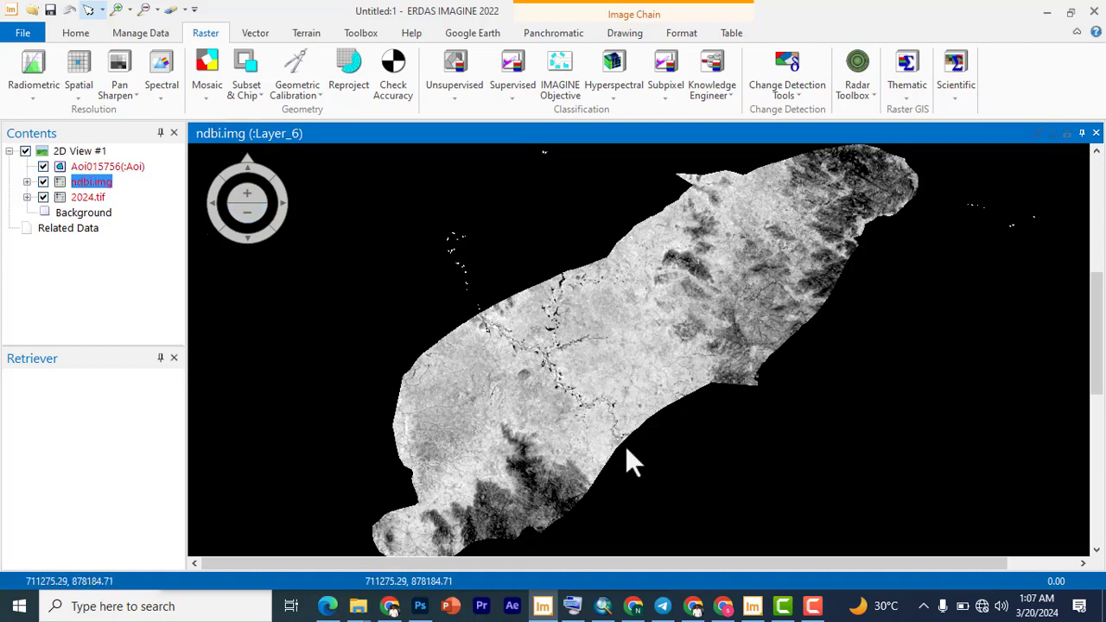
Step: In ArcMap, add 2024ndvi.img from the yusuf\ndvi folder to the map
left_click(603, 609)
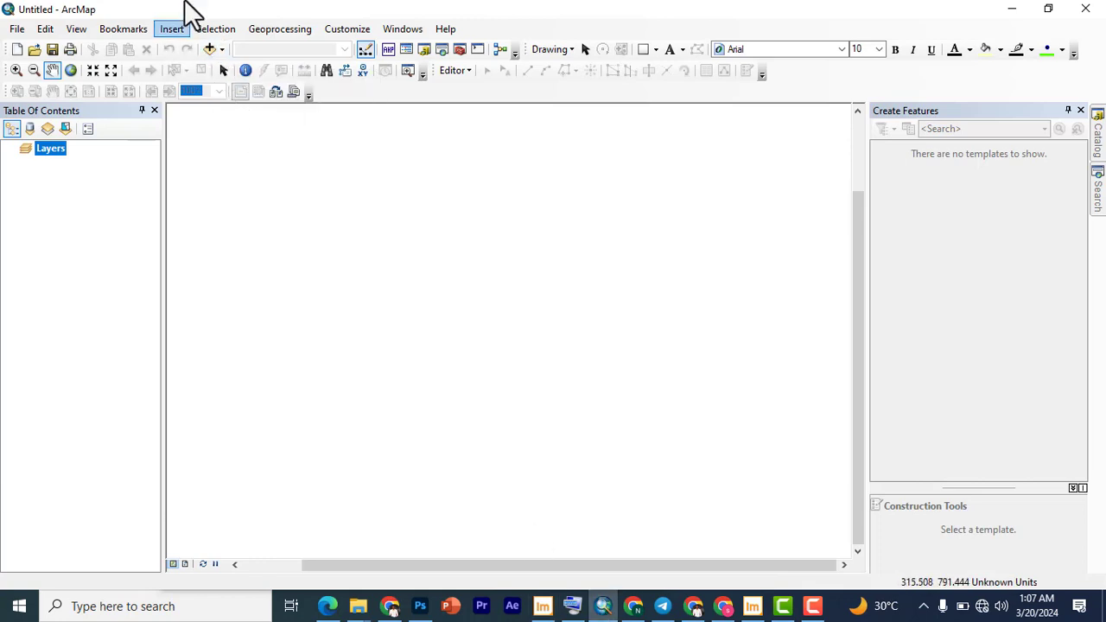
left_click(207, 50)
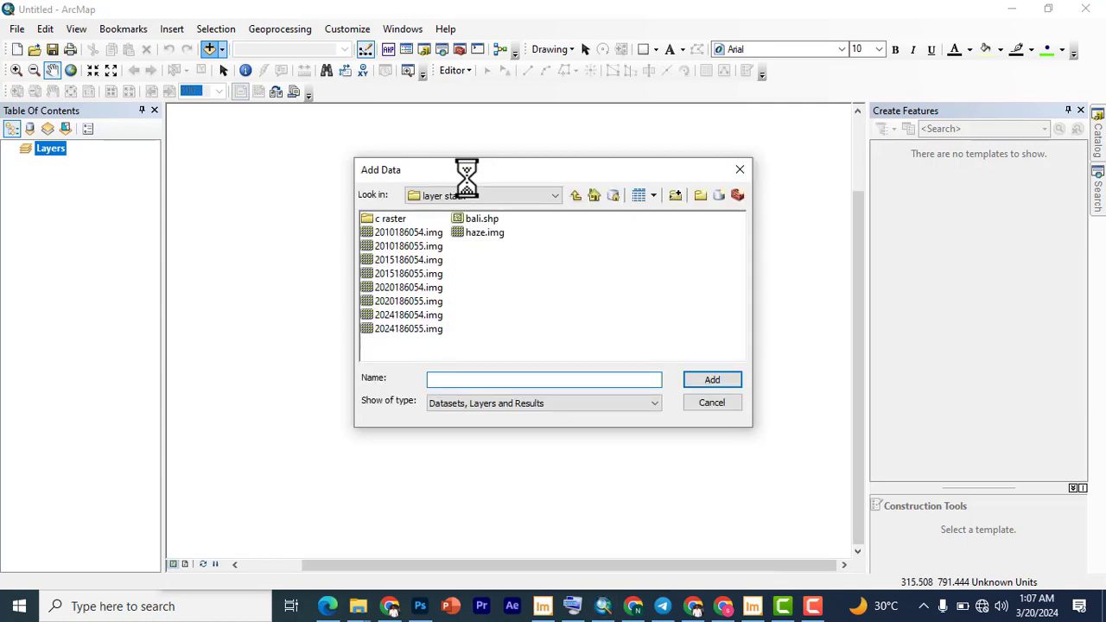
left_click(573, 197)
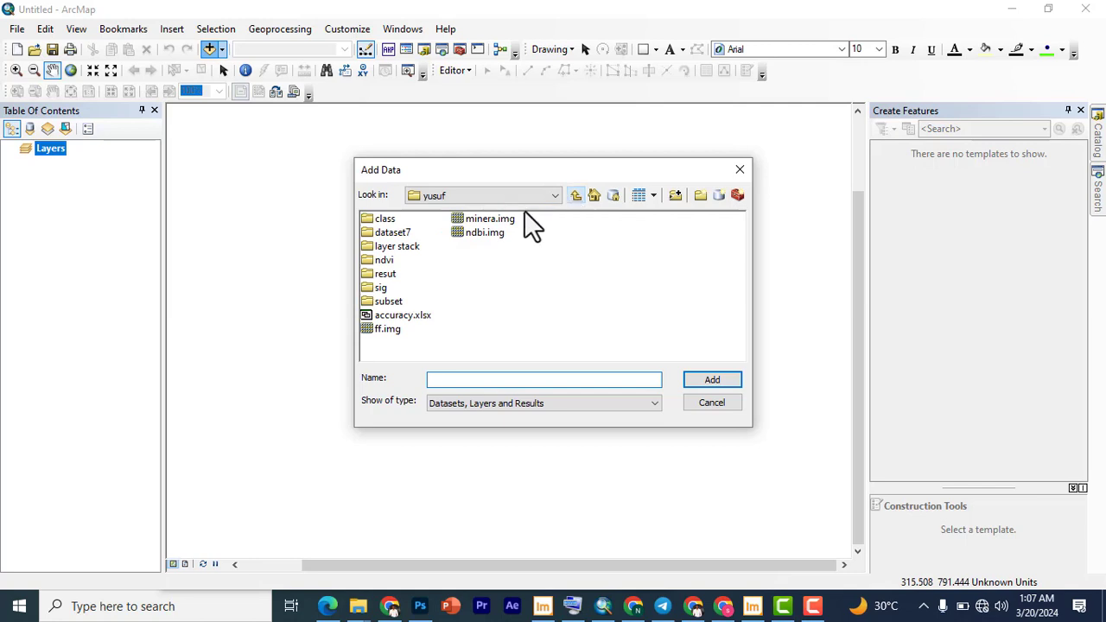
left_click(479, 235)
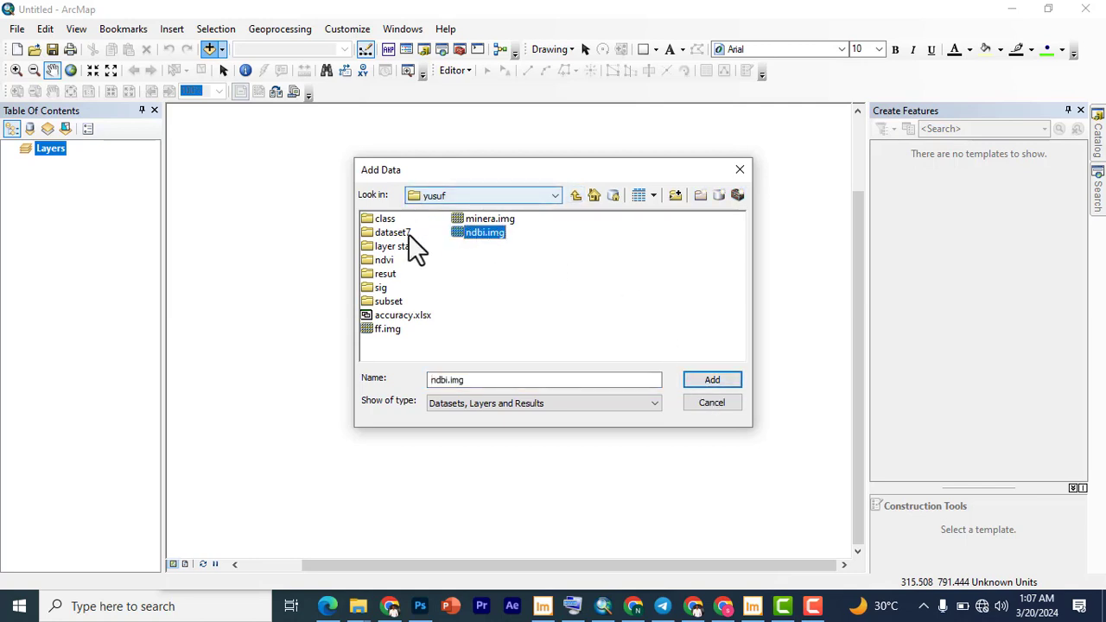
double_click(385, 260)
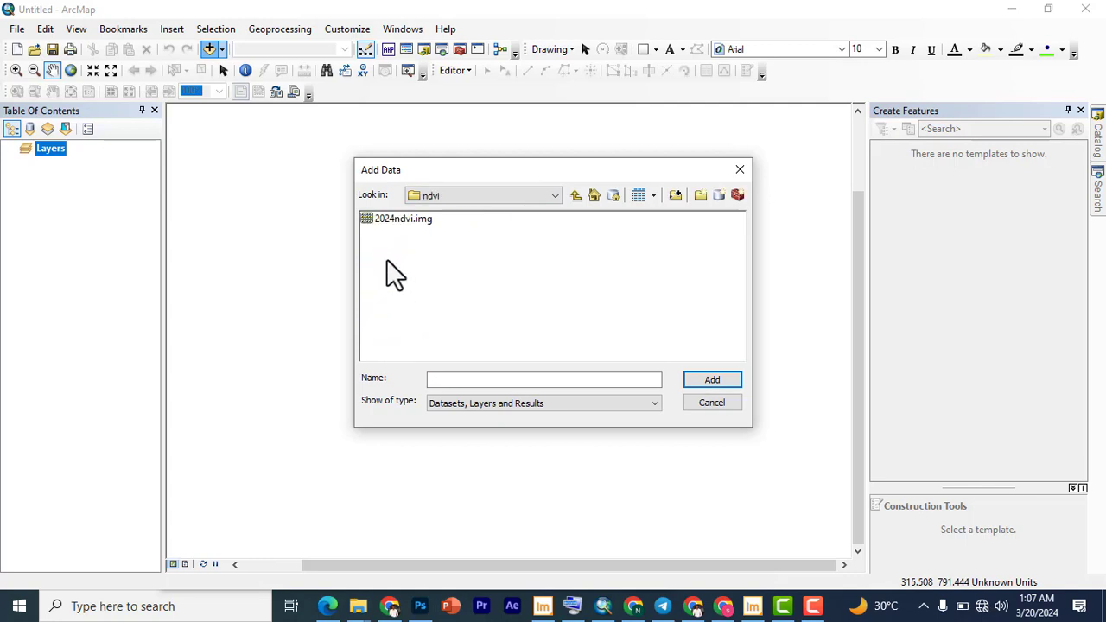
left_click(393, 220)
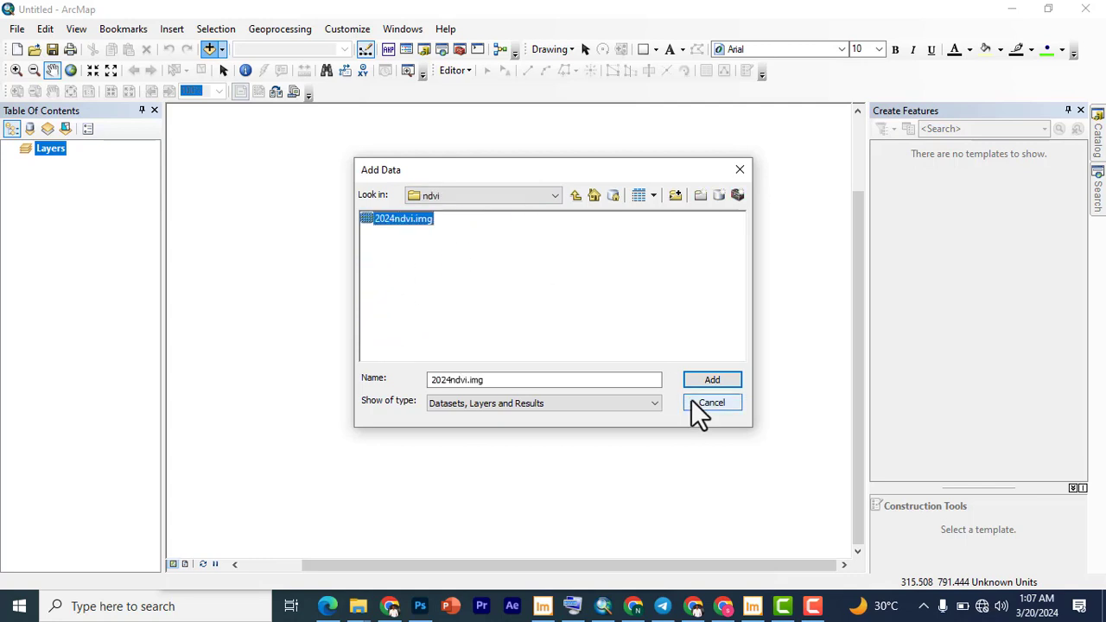
left_click(700, 378)
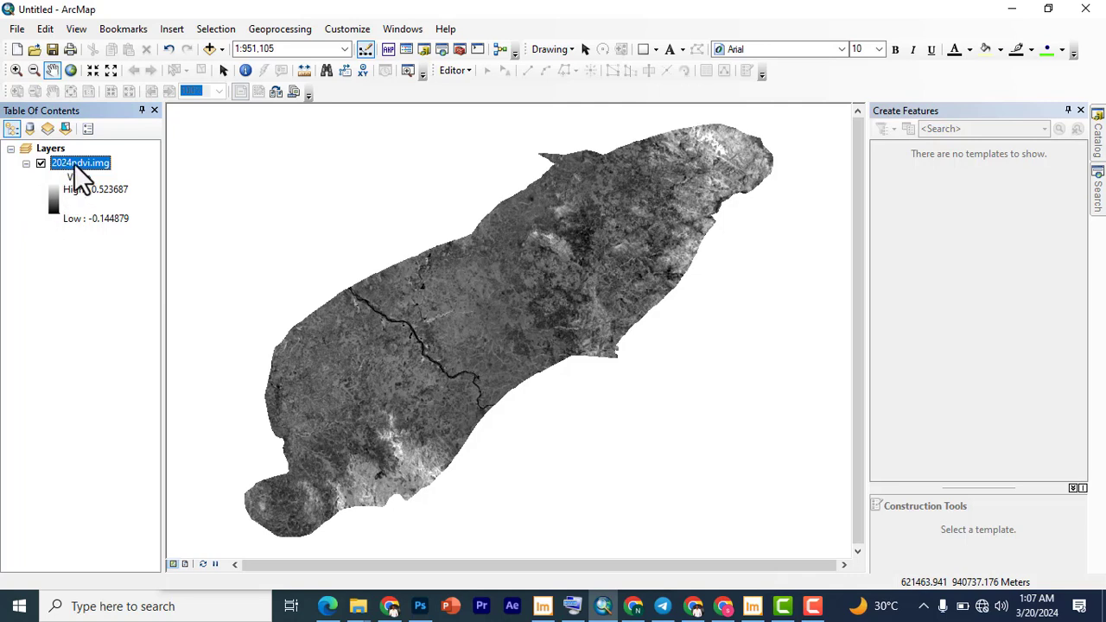
Step: Set the 2024ndvi.img layer's symbology to Classified with 5 Natural Breaks (Jenks) classes
right_click(75, 164)
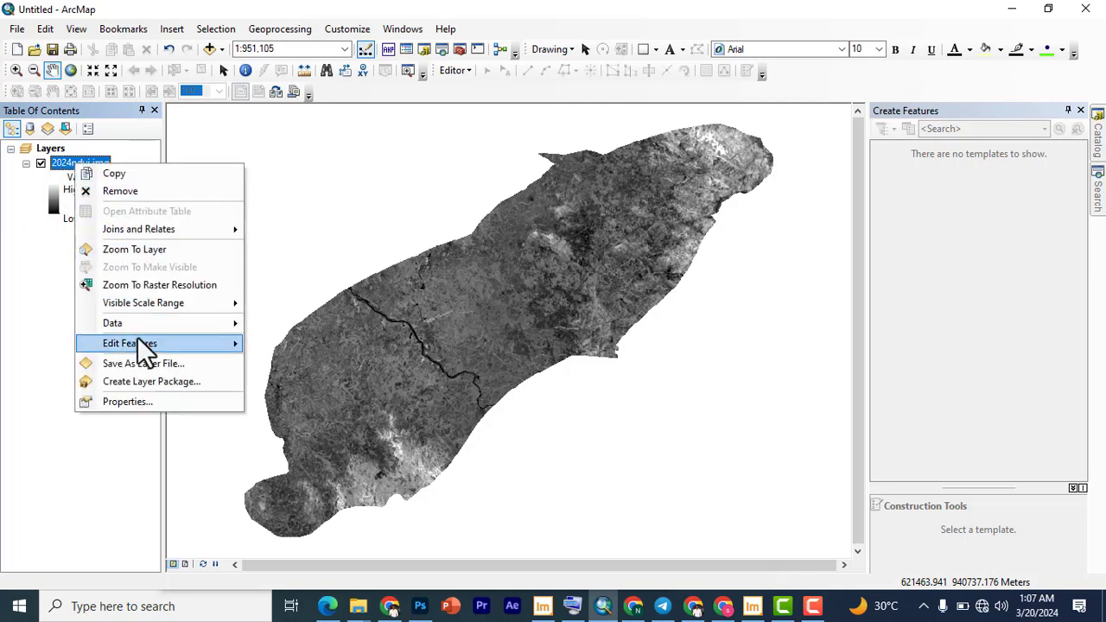
left_click(126, 401)
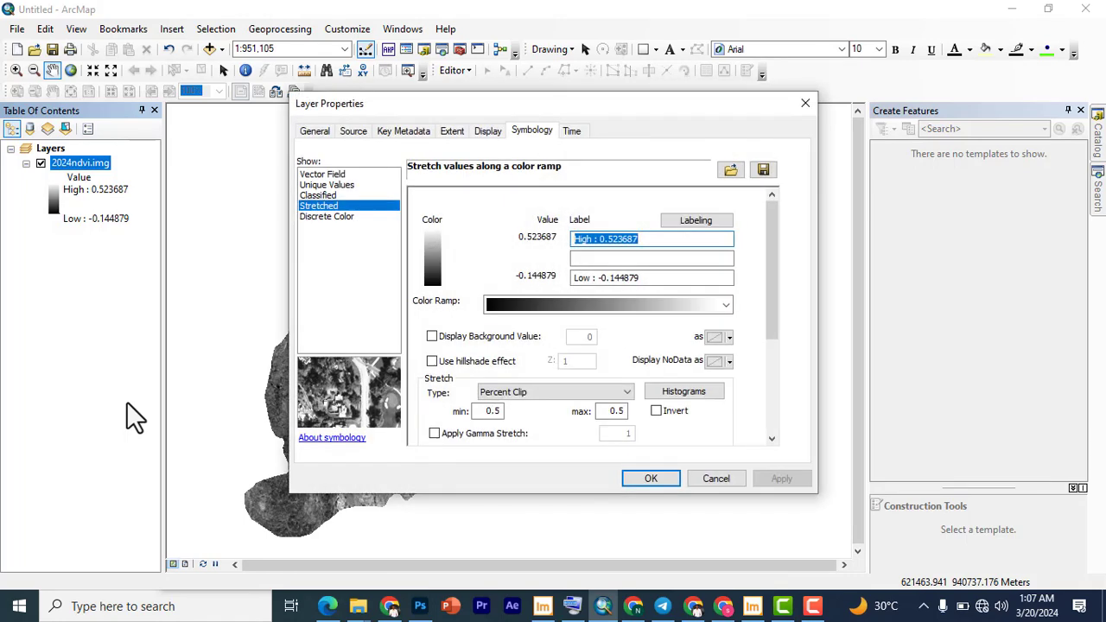
left_click(316, 196)
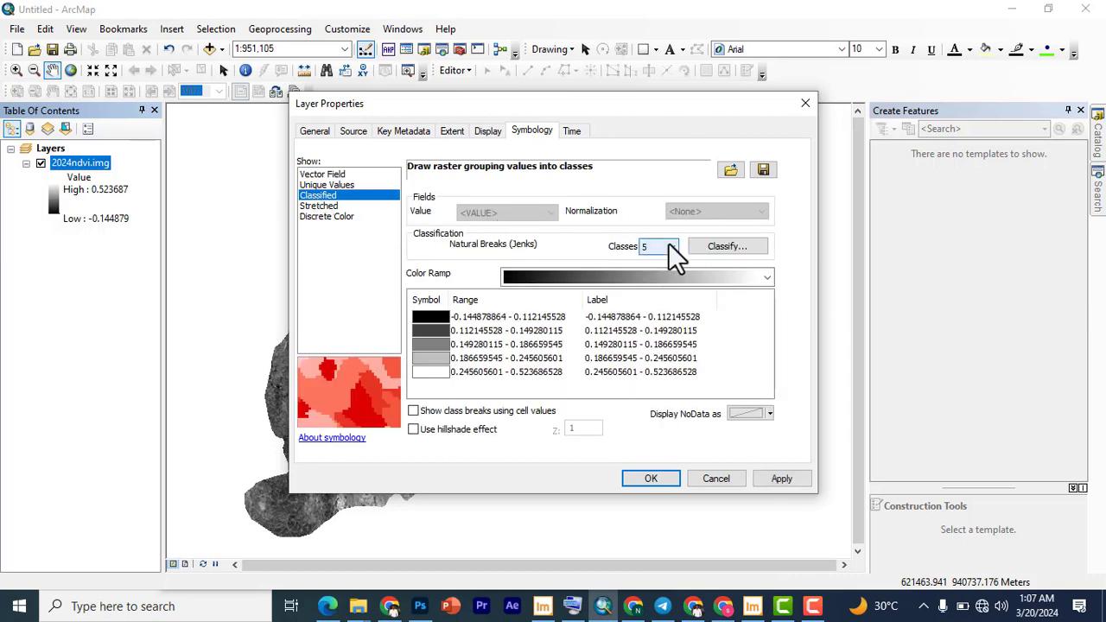
Step: Format the class labels to round to 3 significant digits
right_click(602, 300)
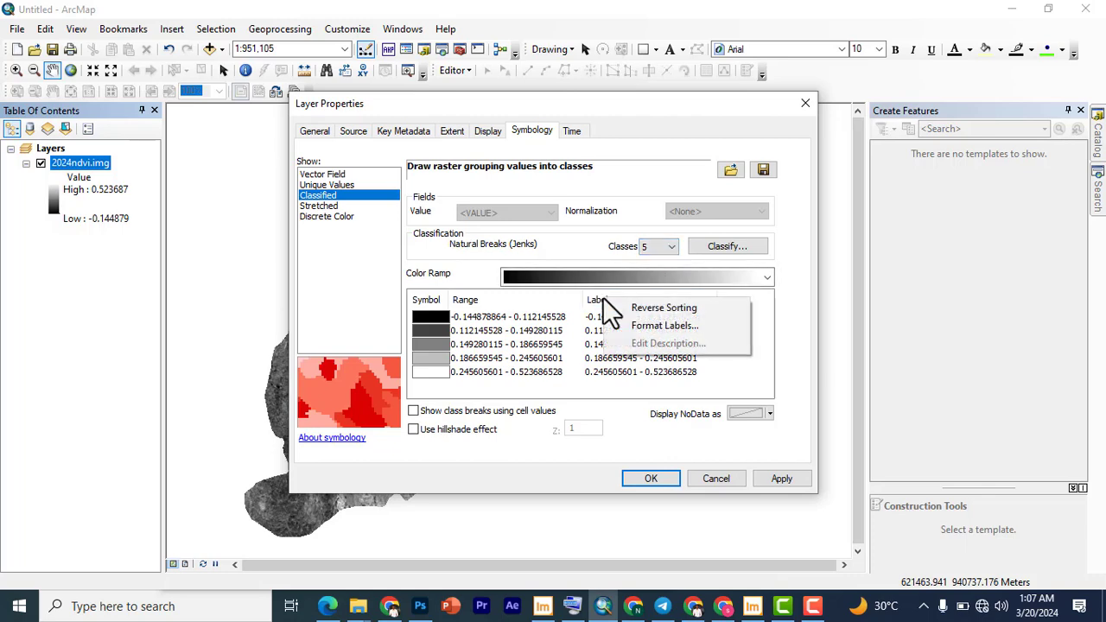
left_click(664, 326)
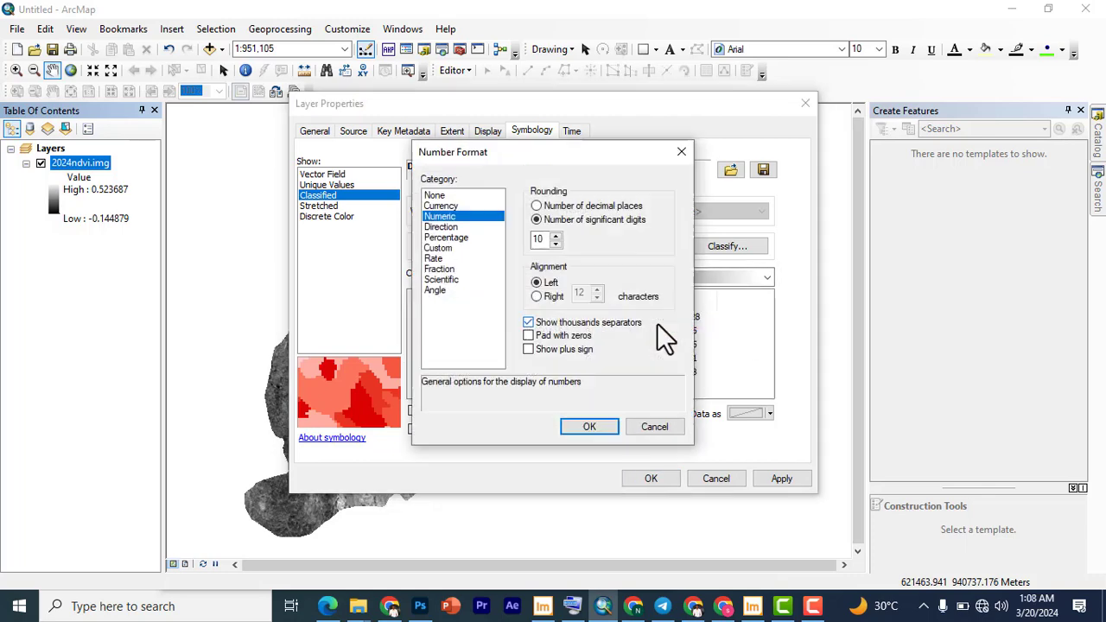
left_click(537, 220)
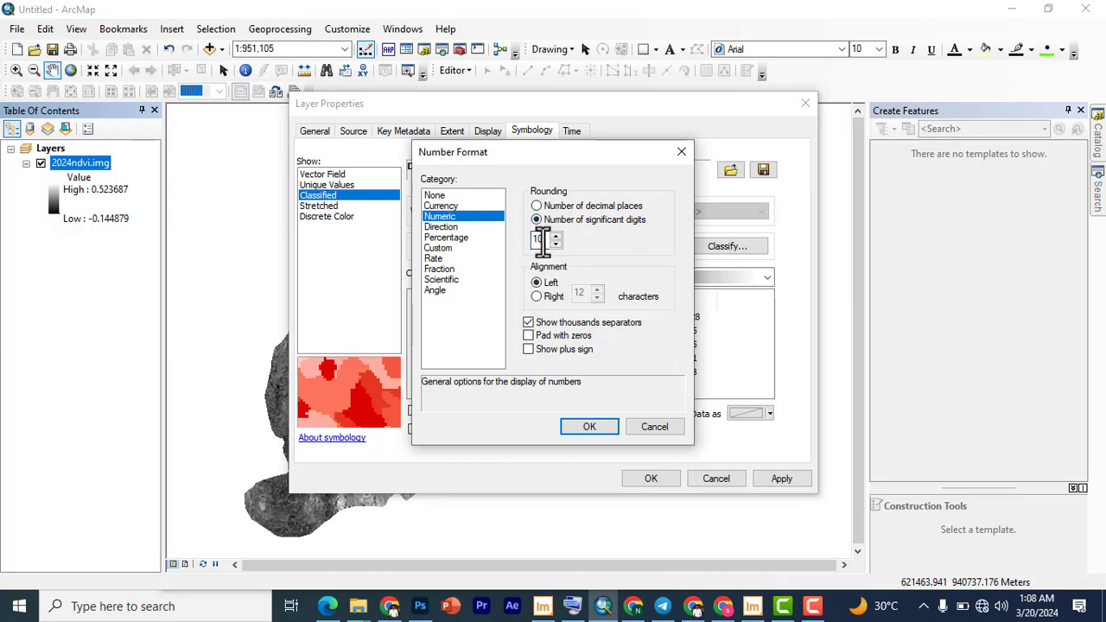
left_click_drag(546, 239, 489, 241)
type("3")
Step: Confirm the label format and apply a green-to-red colour ramp to the classes
left_click(591, 427)
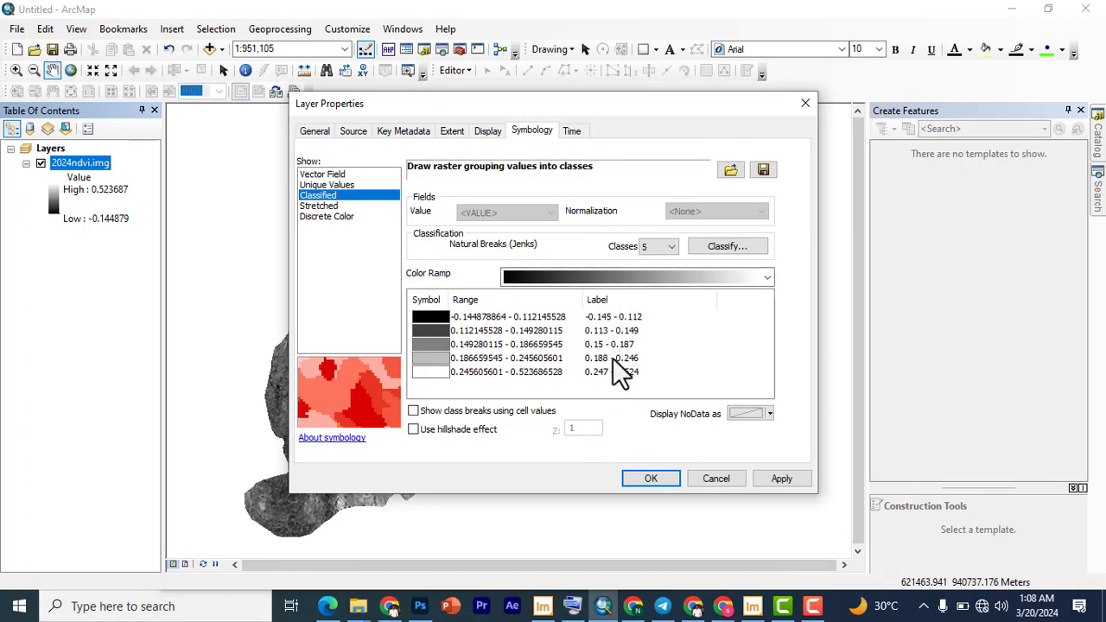
left_click(630, 280)
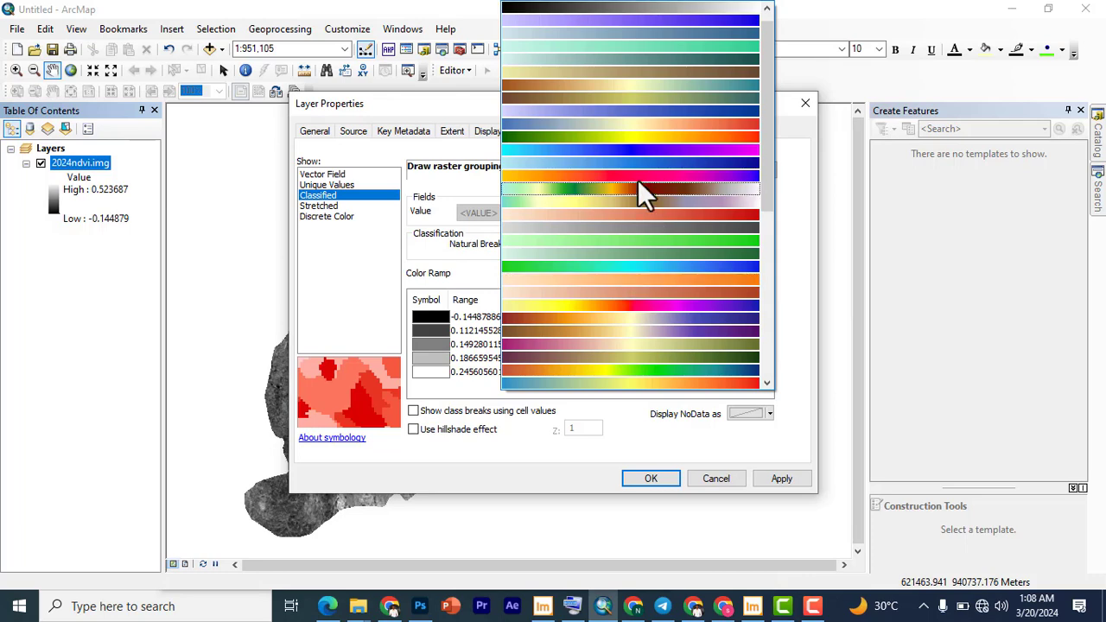
left_click(628, 137)
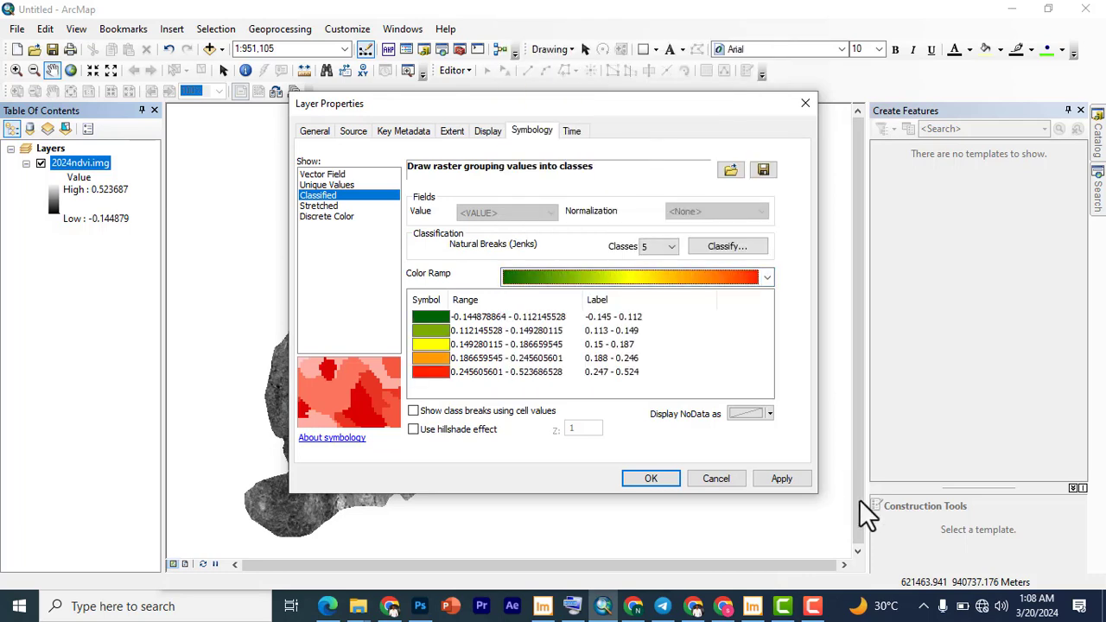
left_click(778, 481)
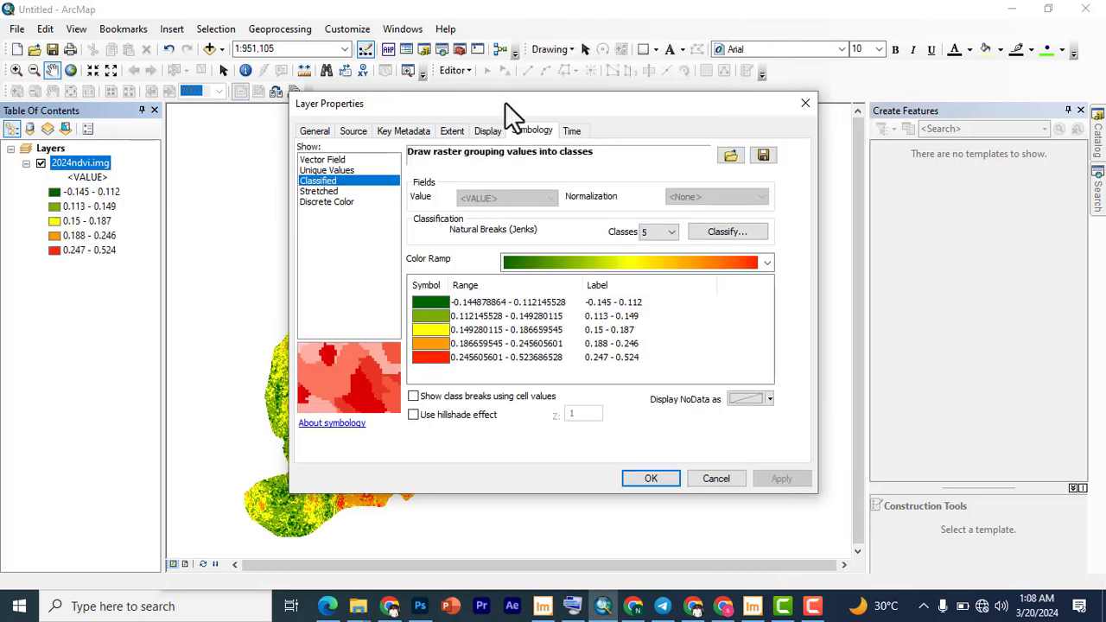
Step: Switch the five classes to a green-to-blue colour ramp and apply it
left_click_drag(505, 102, 722, 111)
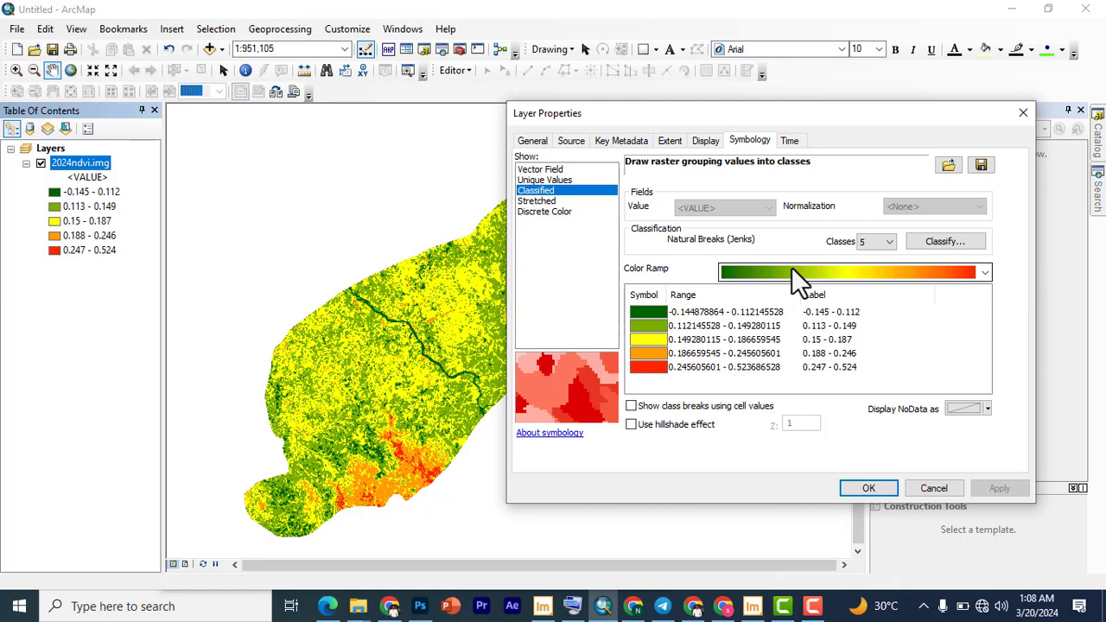
left_click(888, 274)
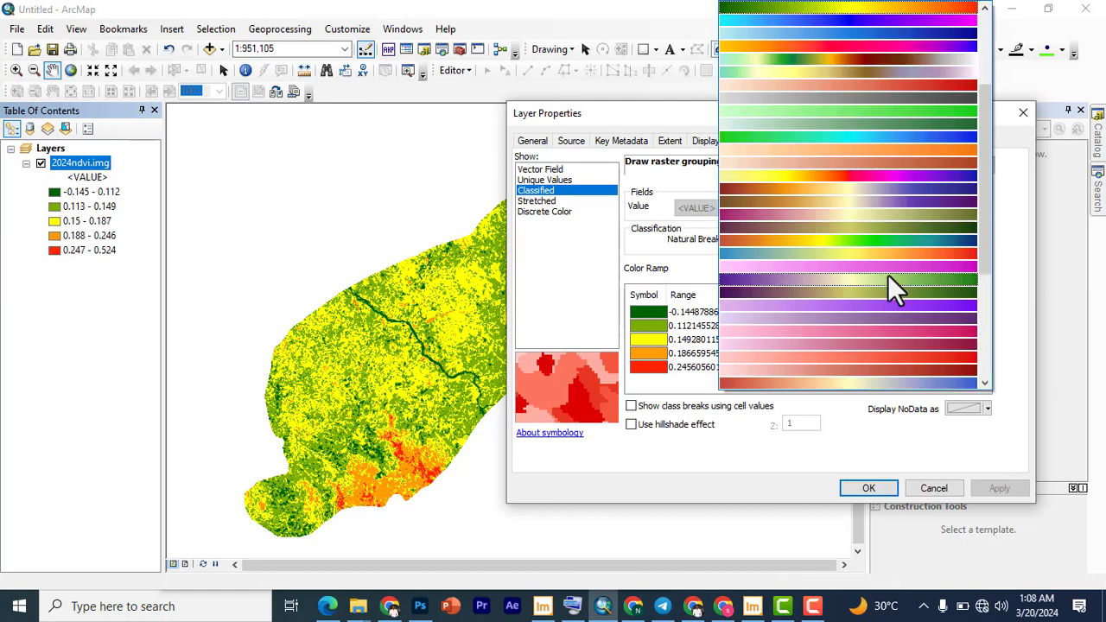
left_click(923, 142)
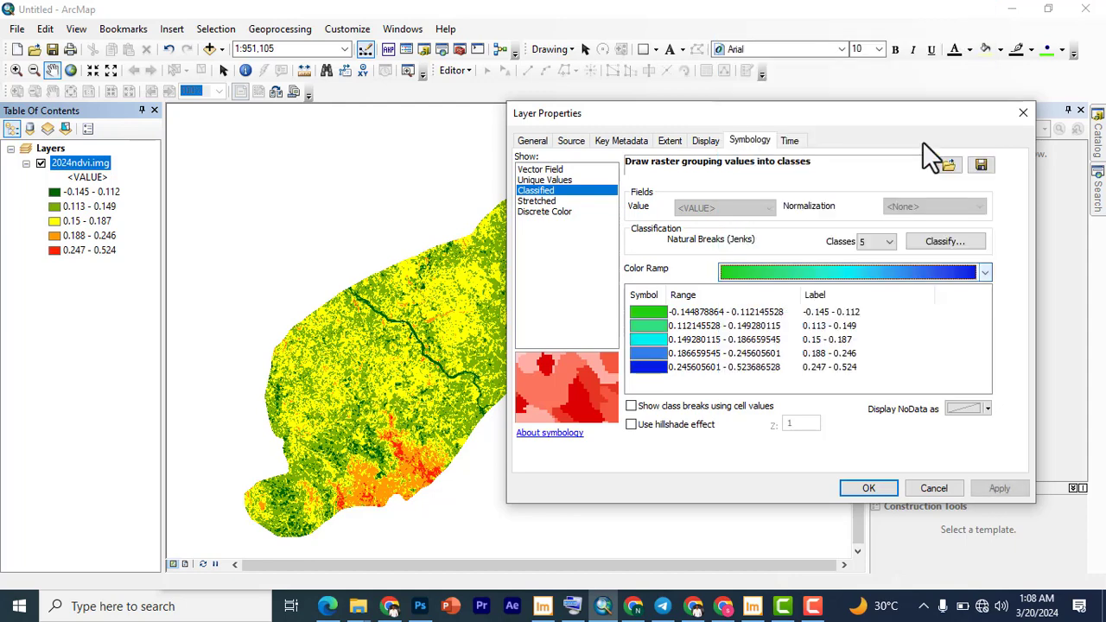
left_click(998, 487)
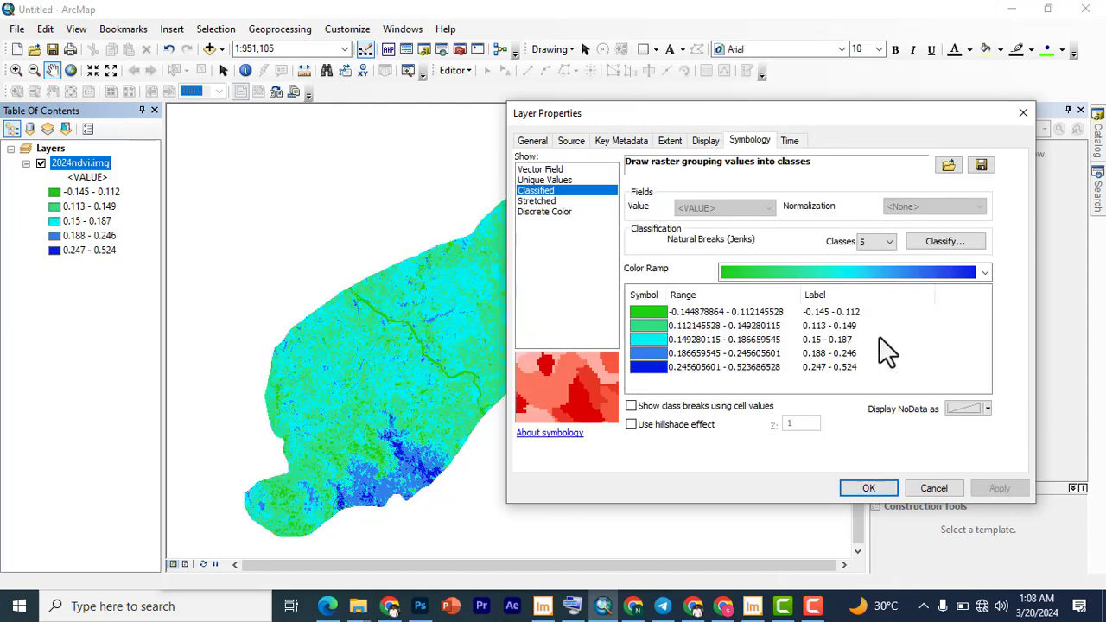
Step: Reverse the class order and apply a purple-to-green colour ramp
left_click(825, 298)
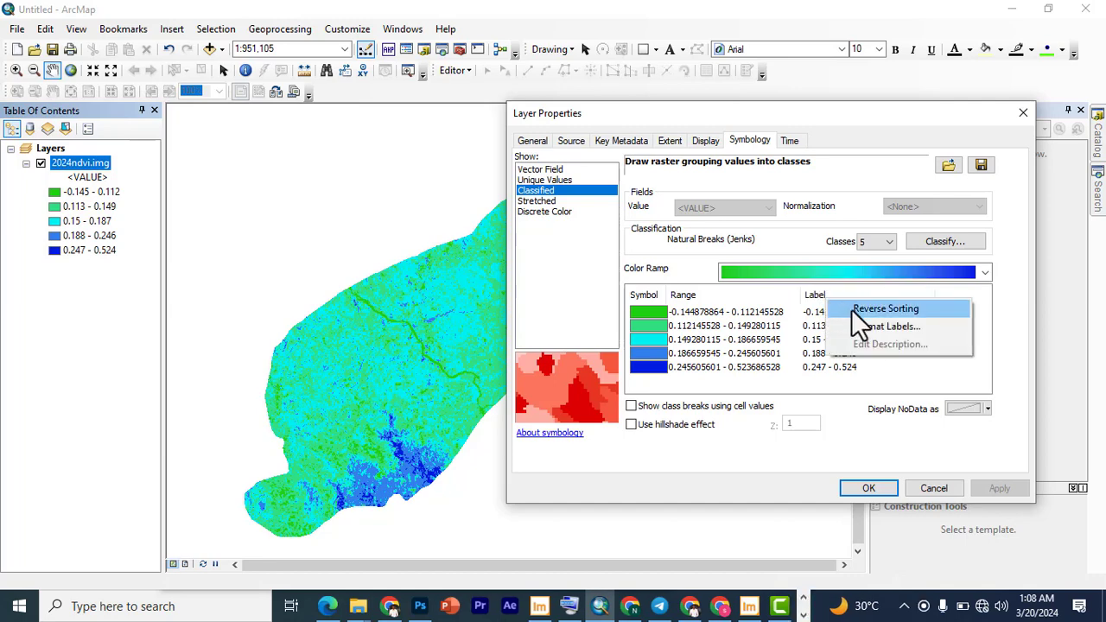
left_click(853, 310)
left_click(998, 486)
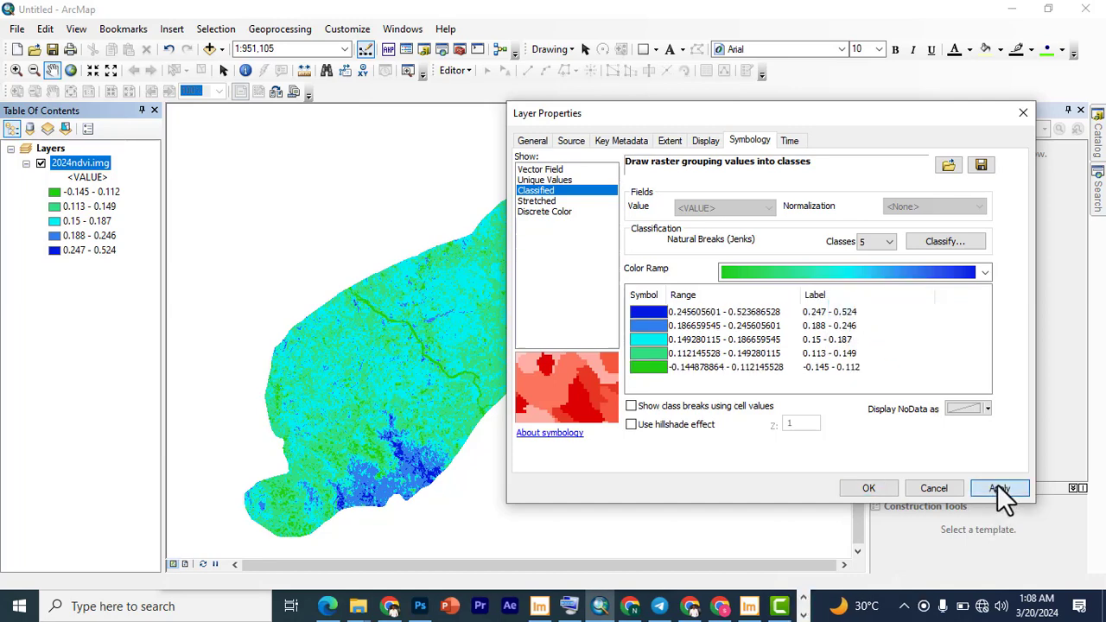
left_click(861, 269)
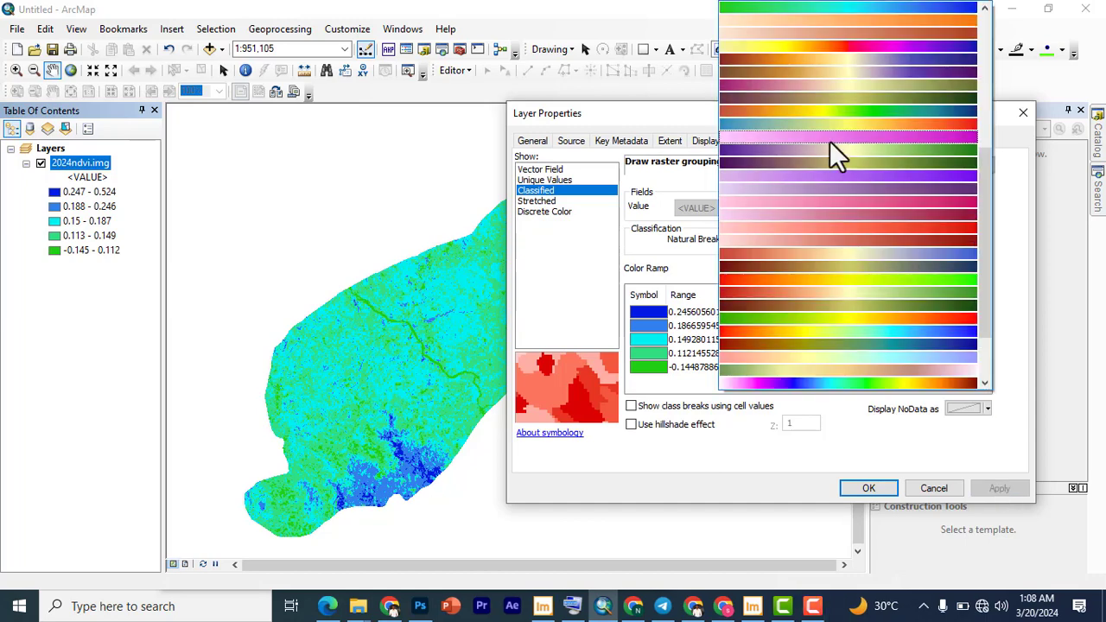
left_click(860, 157)
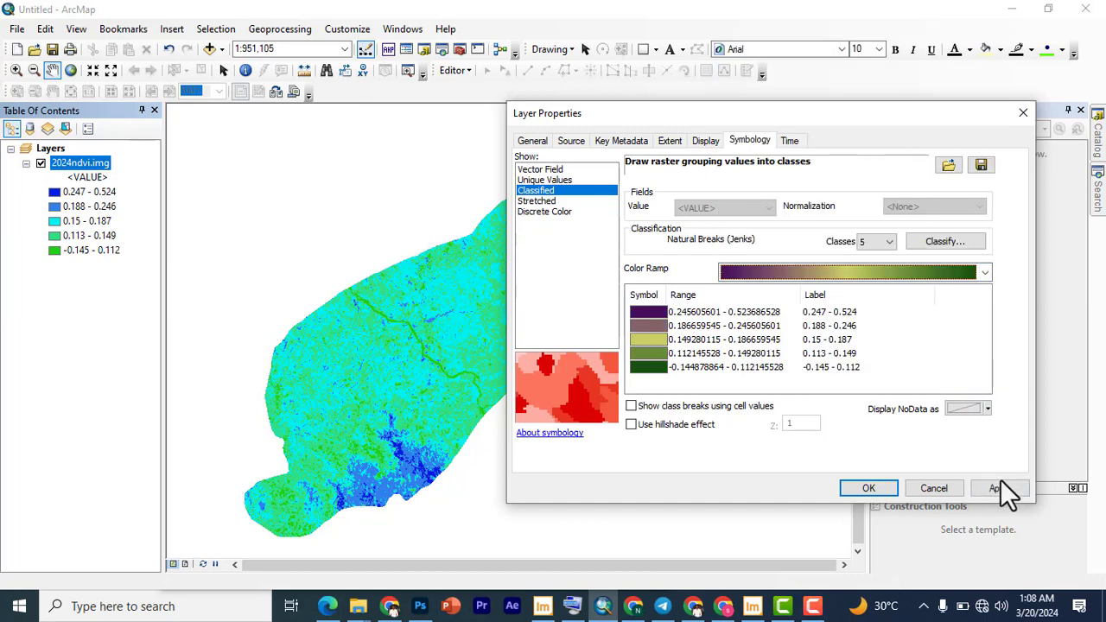
left_click(1002, 487)
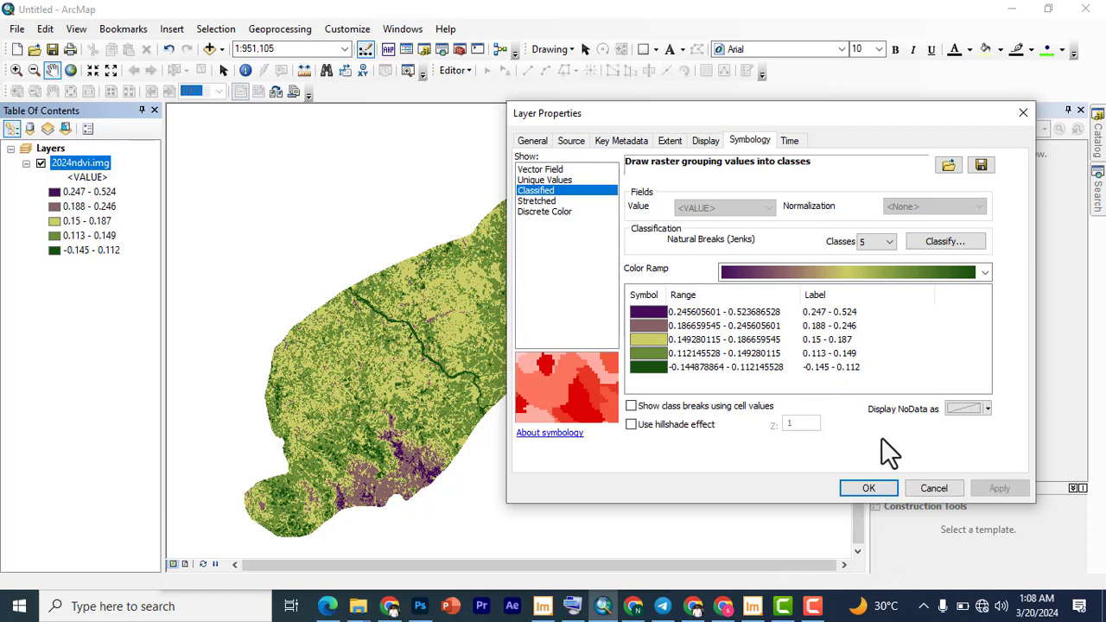
Step: Re-toggle reverse sorting so 0.247 - 0.524 is listed first in purple, and apply
left_click(827, 291)
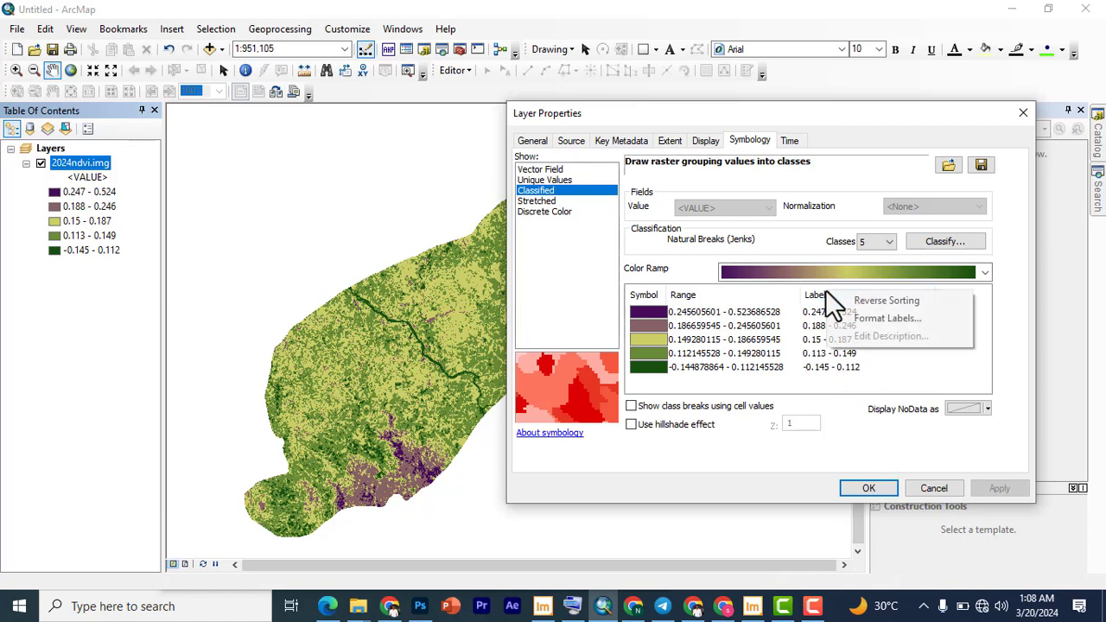
left_click(872, 306)
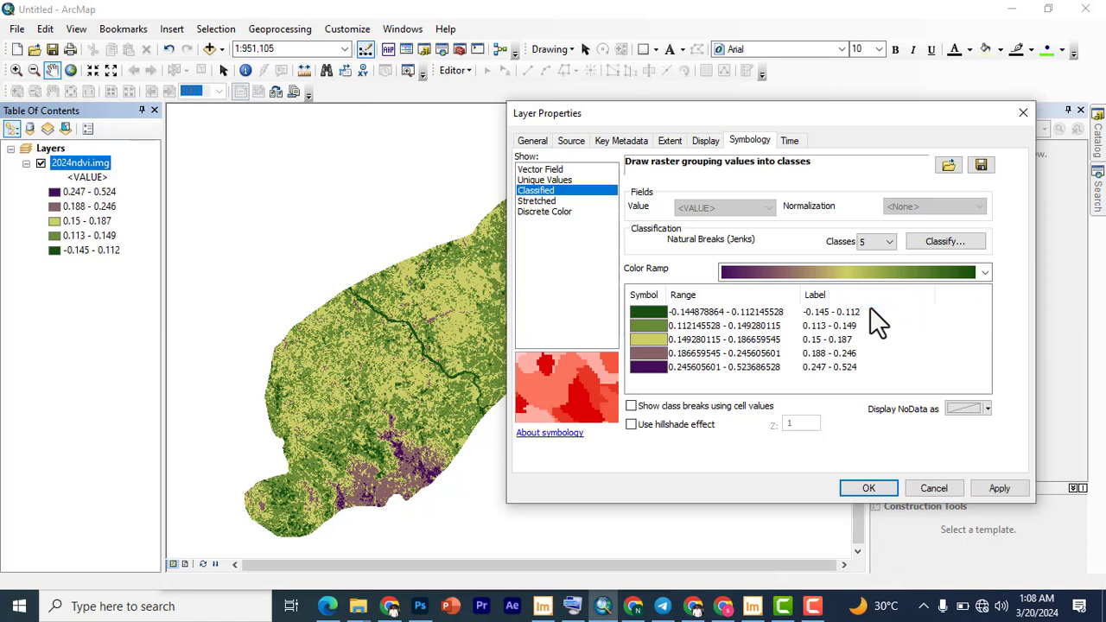
left_click(820, 300)
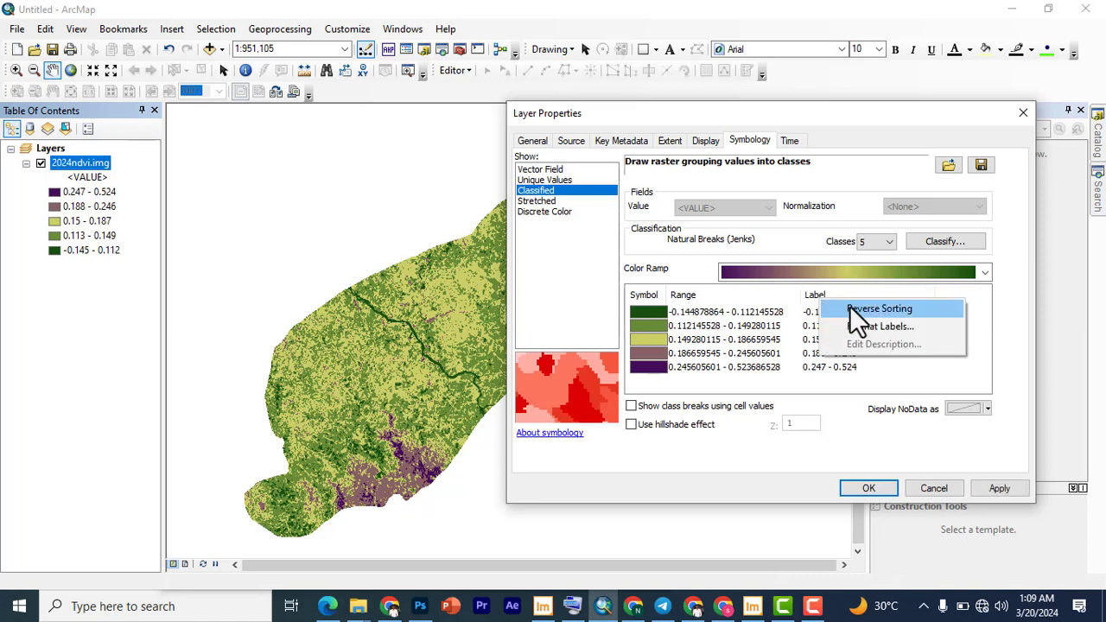
left_click(988, 484)
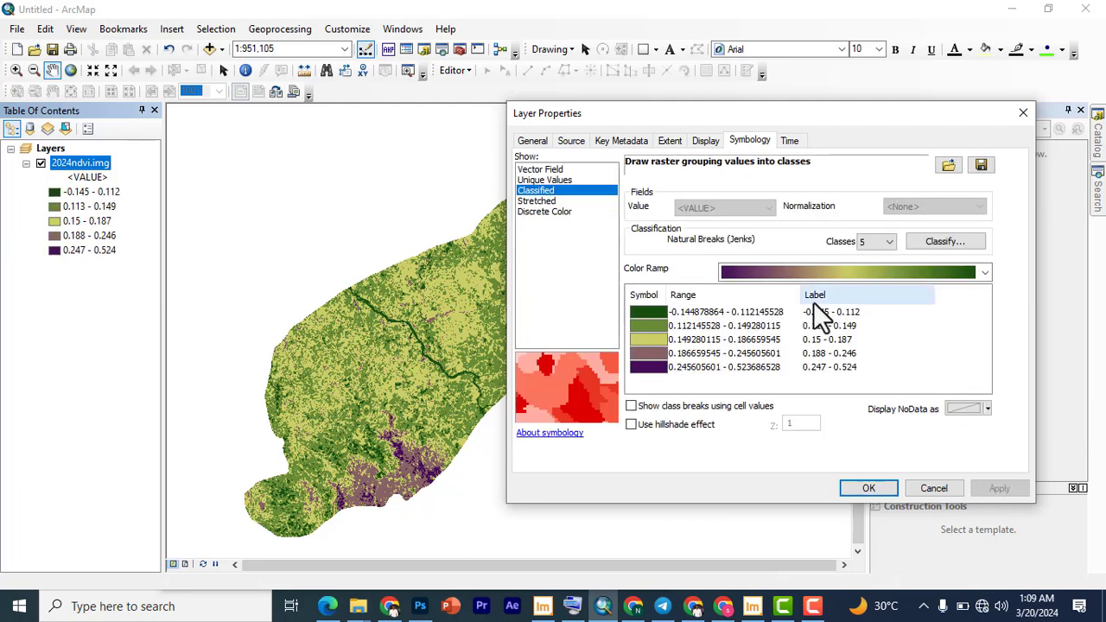
left_click(812, 294)
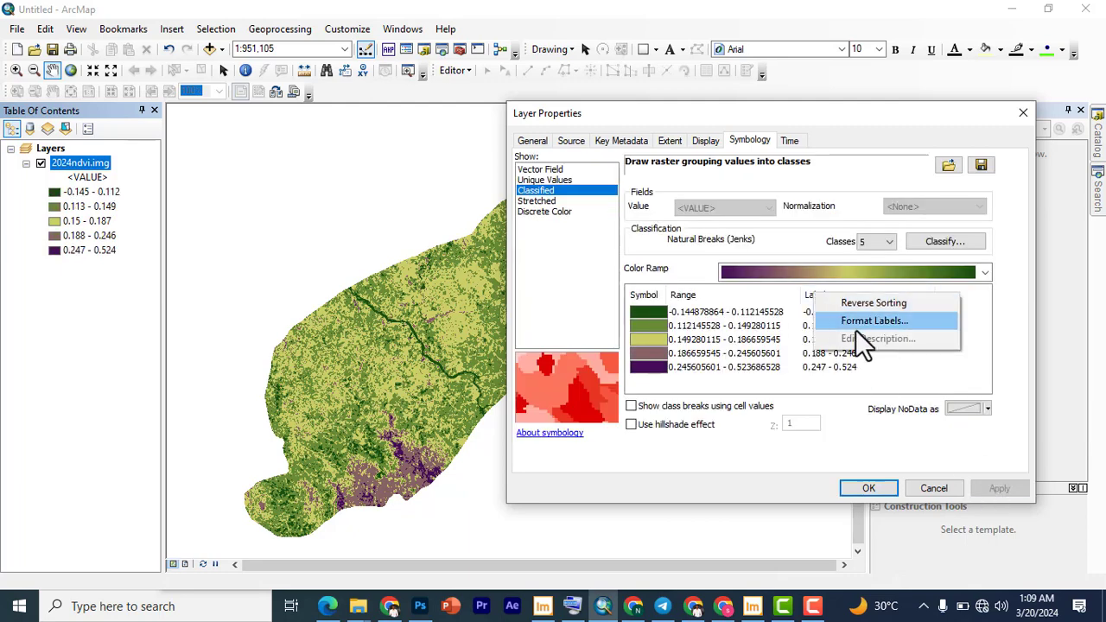
left_click(853, 303)
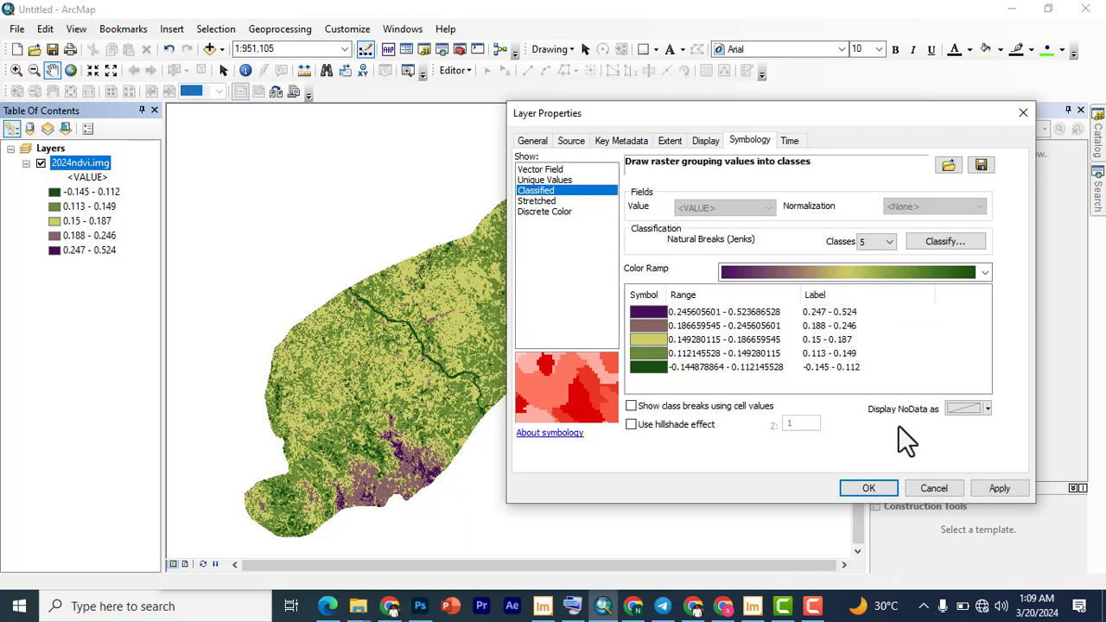
left_click(1000, 490)
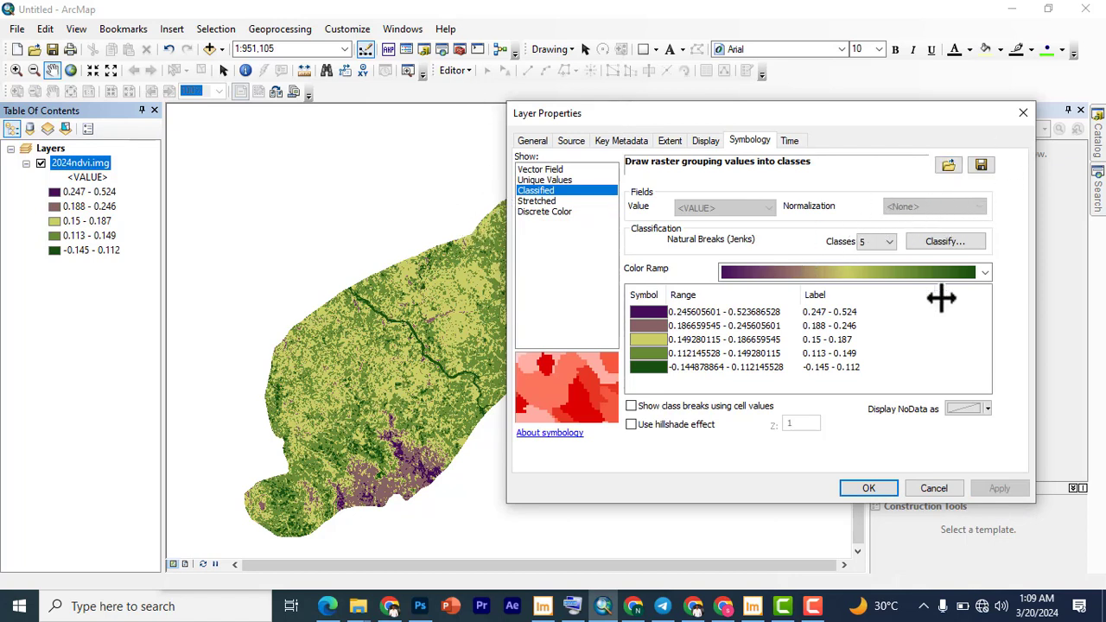
Step: Recolour the five NDVI classes of 2024ndvi.img with the purple-yellow-green ramp, then pan around the map
left_click(871, 266)
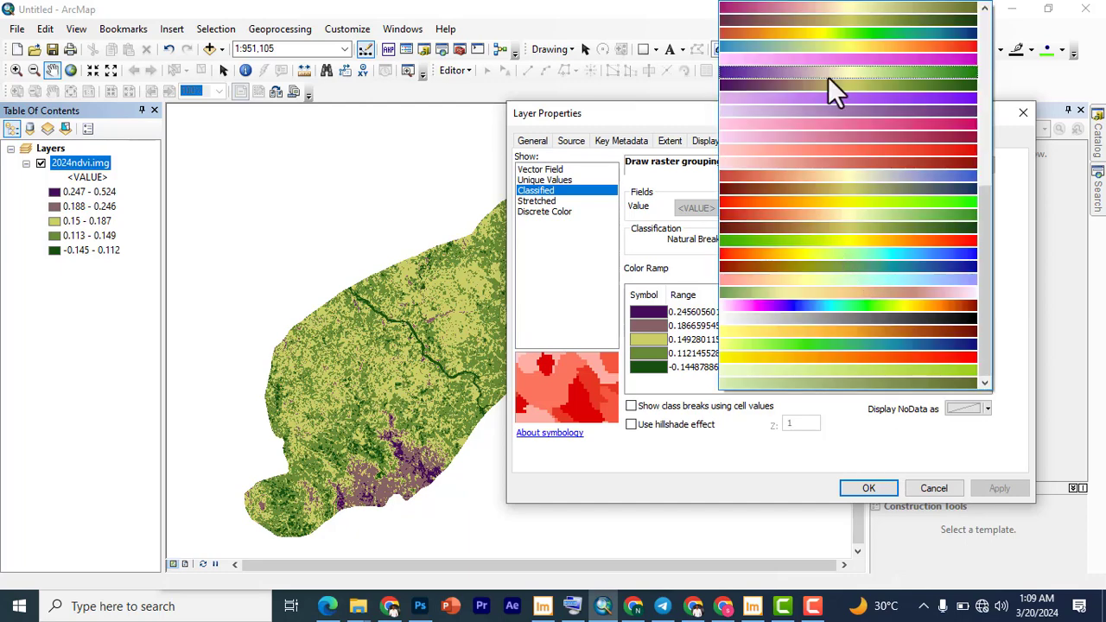
left_click(859, 77)
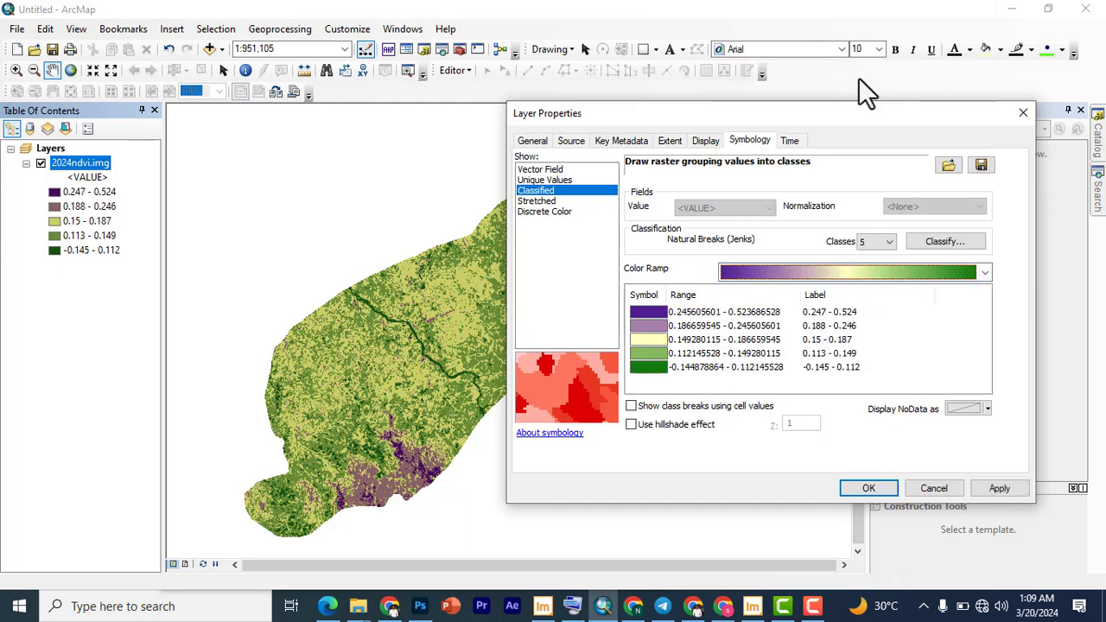
left_click(1009, 487)
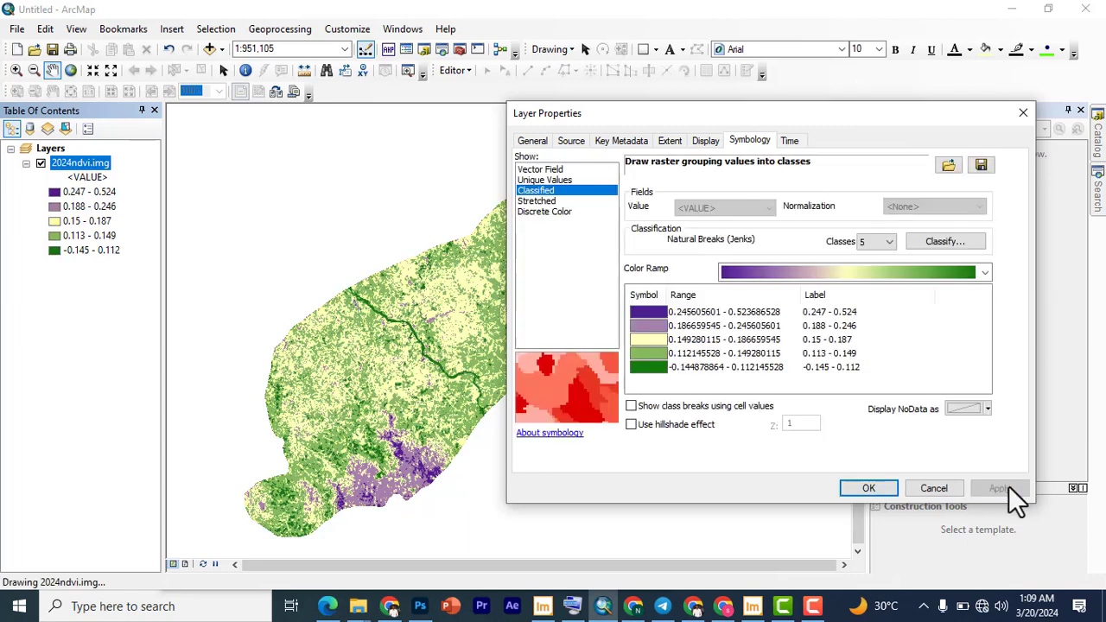
left_click(871, 488)
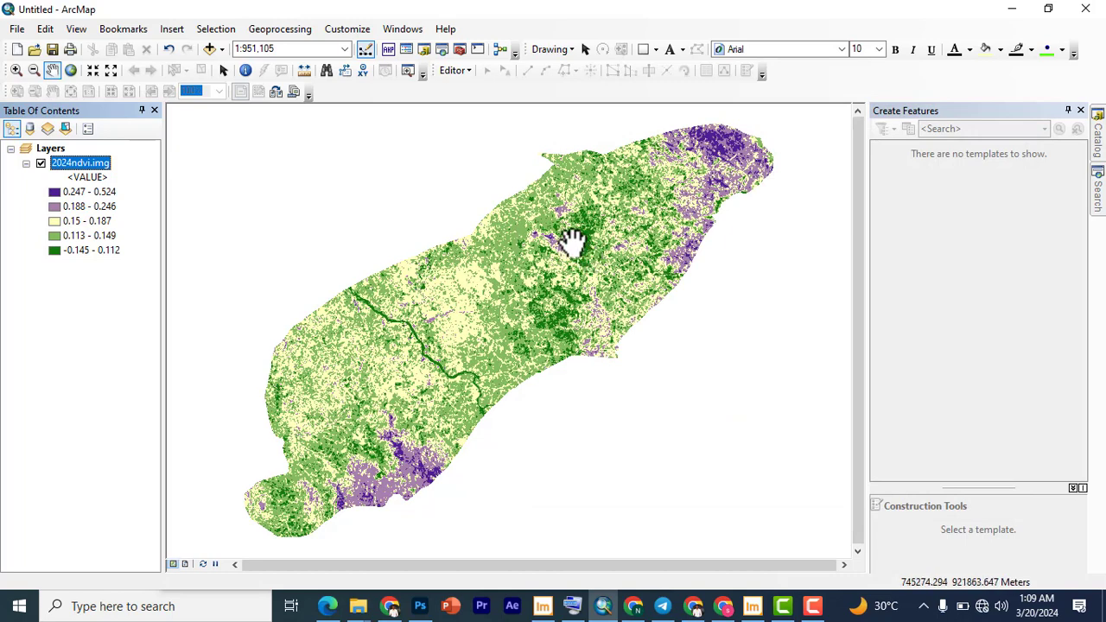
left_click_drag(573, 242, 620, 221)
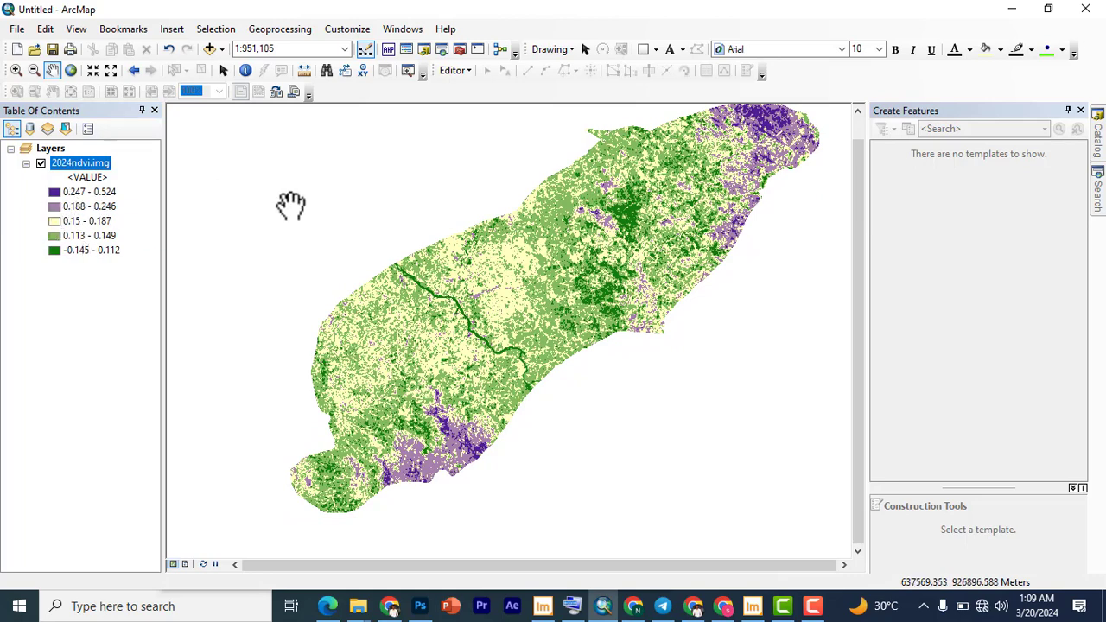
left_click_drag(684, 250, 647, 285)
left_click_drag(556, 284, 610, 261)
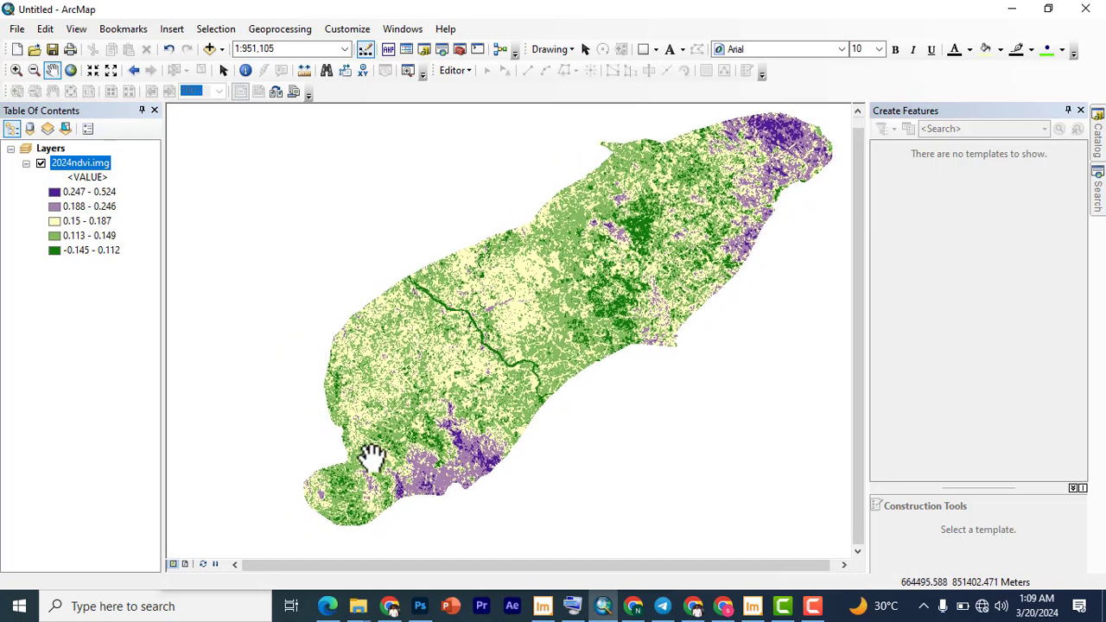
Step: Switch to layout view, then nudge the page and the NDVI map slightly left in its data frame
left_click(185, 567)
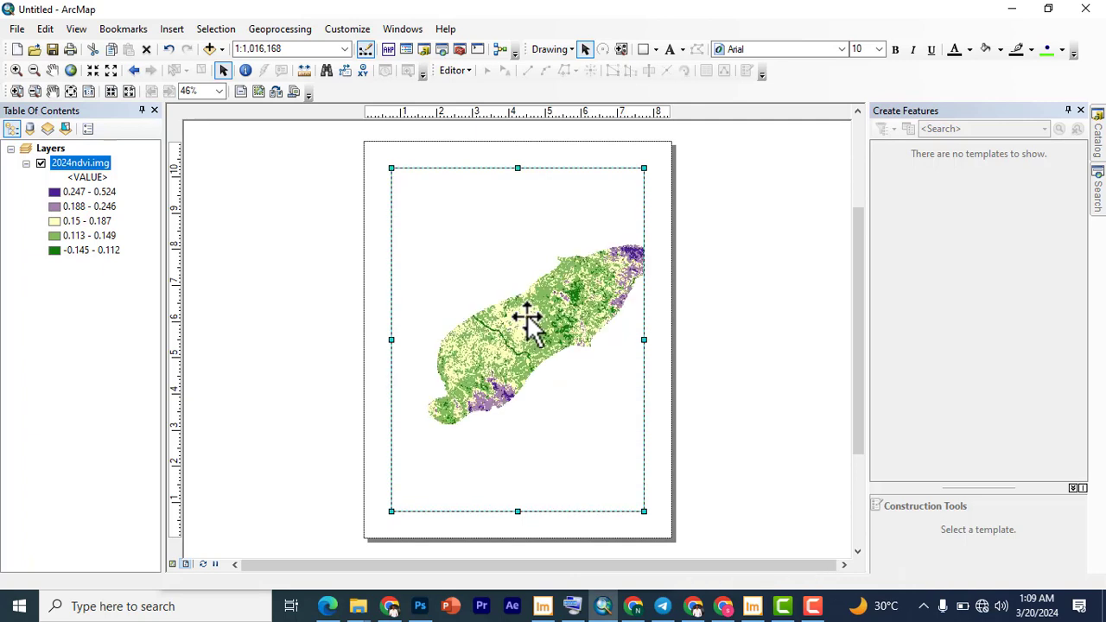
left_click(52, 92)
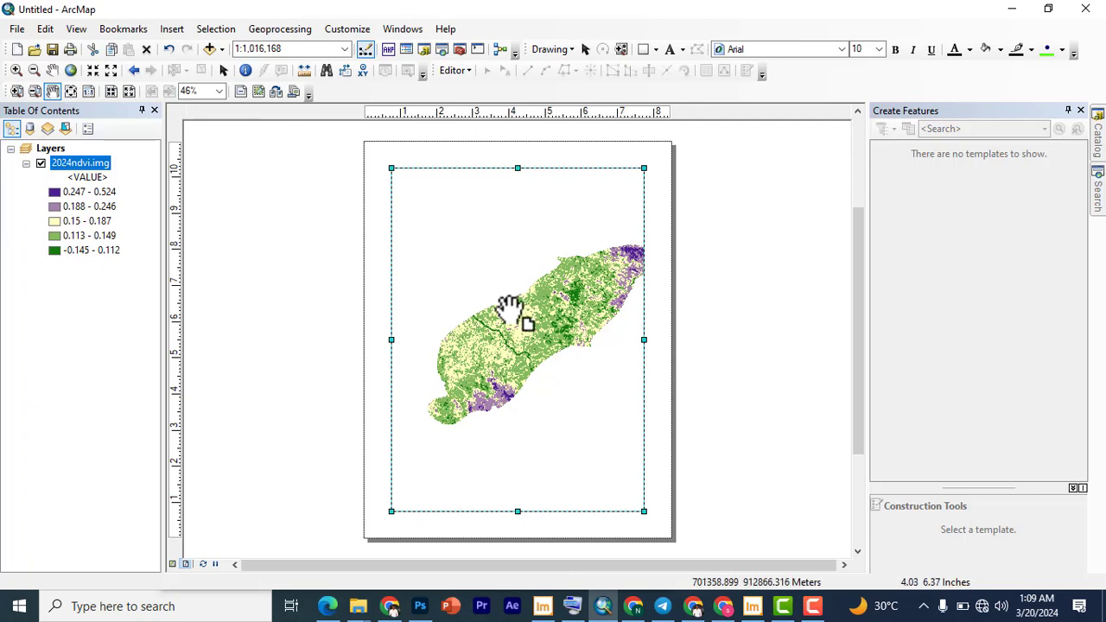
left_click_drag(510, 306, 494, 309)
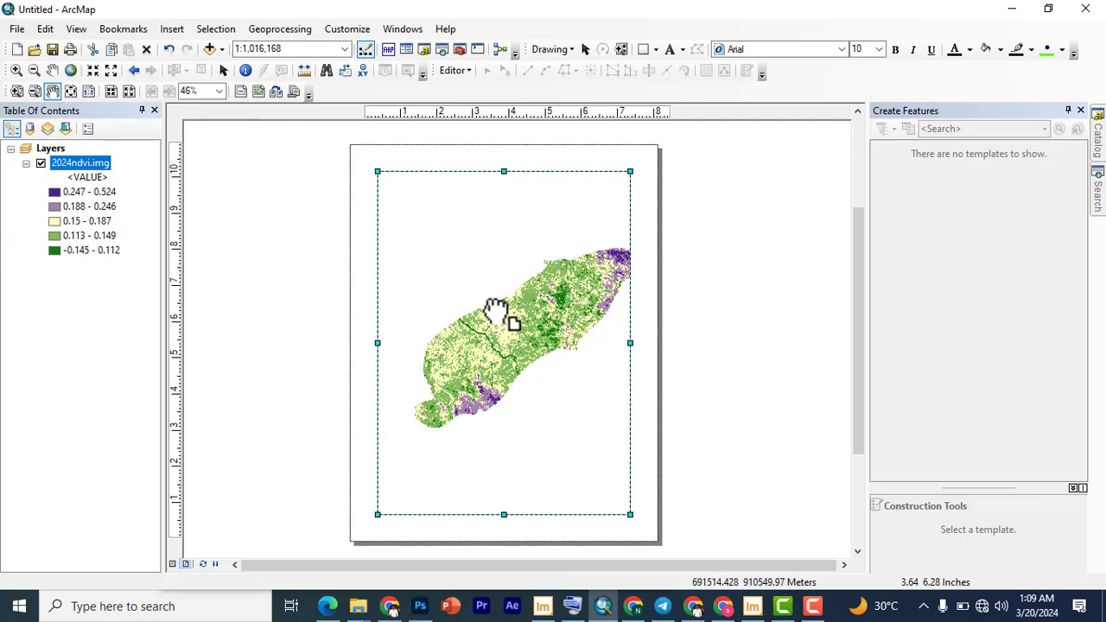
left_click(52, 70)
mouse_move(526, 334)
left_mouse_down()
mouse_move(495, 337)
mouse_move(520, 330)
left_mouse_up()
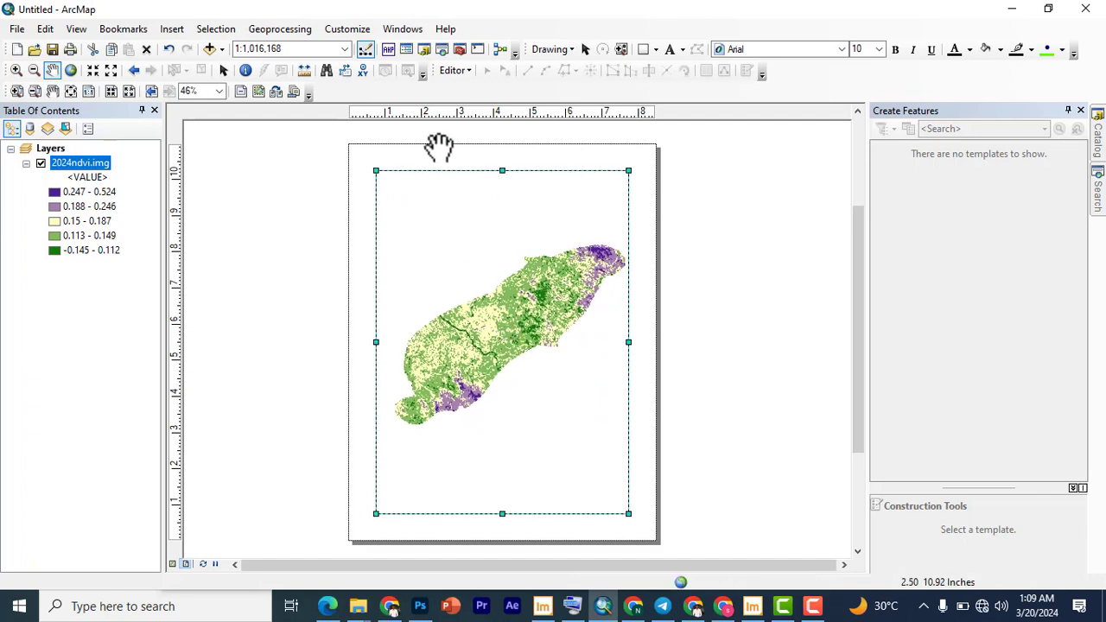